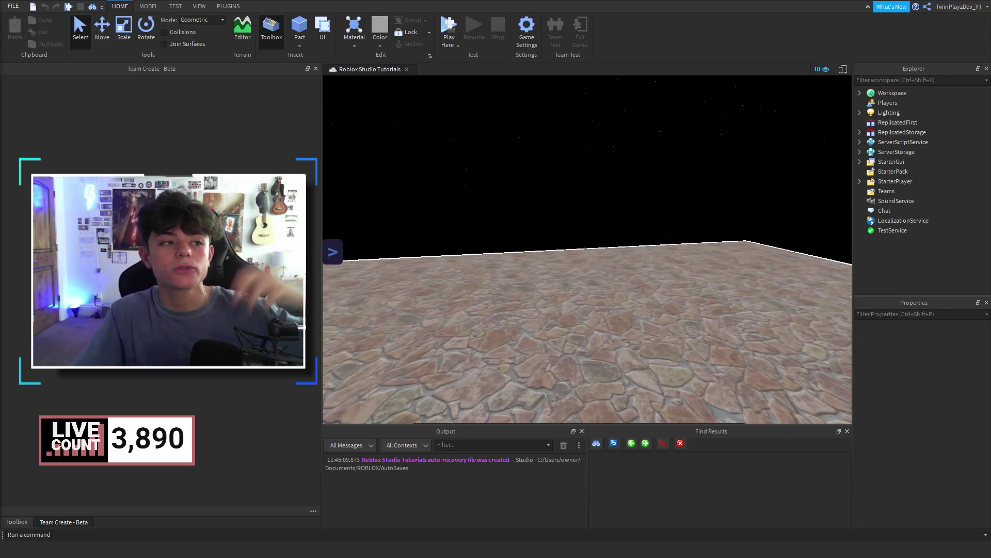
Drag the browser showing the owned Vibe Gui 3.0 model page over Roblox Studio
drag(1, 73, 701, 121)
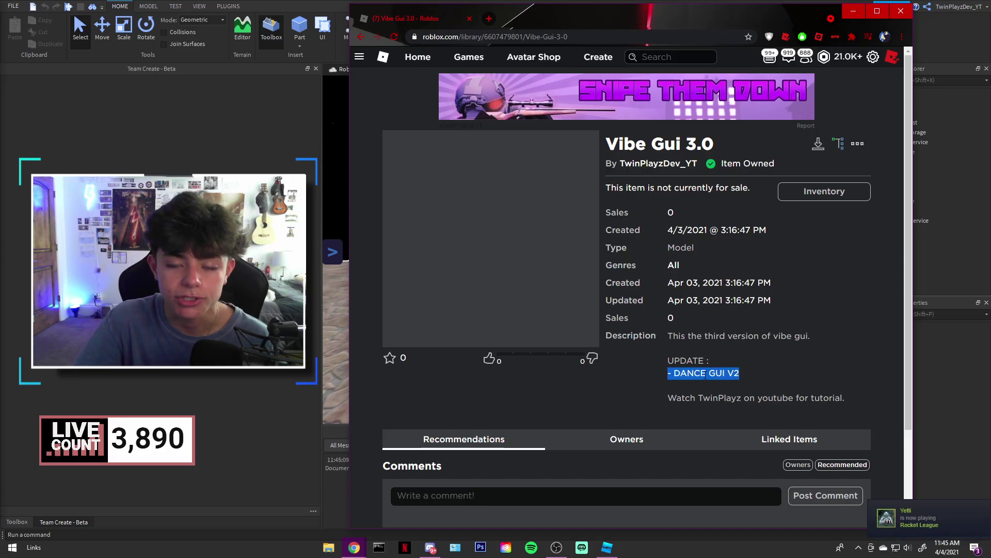
Deselect the description text and move the Vibe Gui 3.0 browser back to the left monitor
click(728, 375)
drag(428, 21, 0, 3)
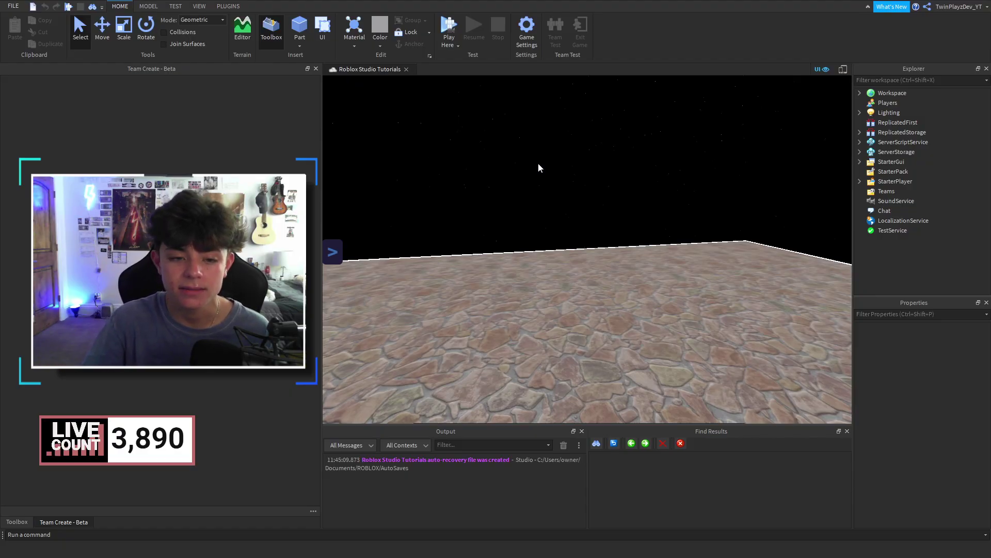
Clear the Output, start a Play Here test, and bring up Mixamo's Dance animations page
click(561, 445)
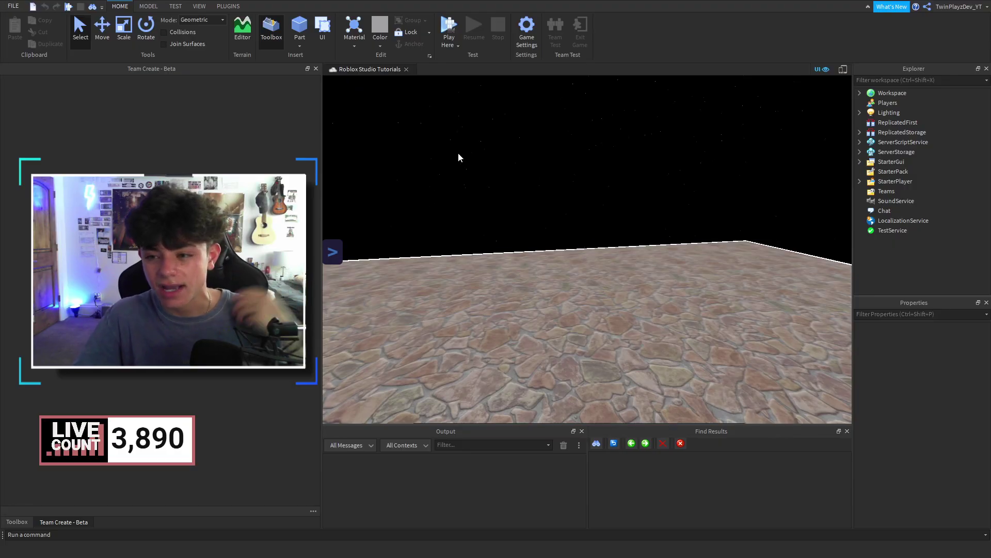
right_drag(463, 158, 487, 161)
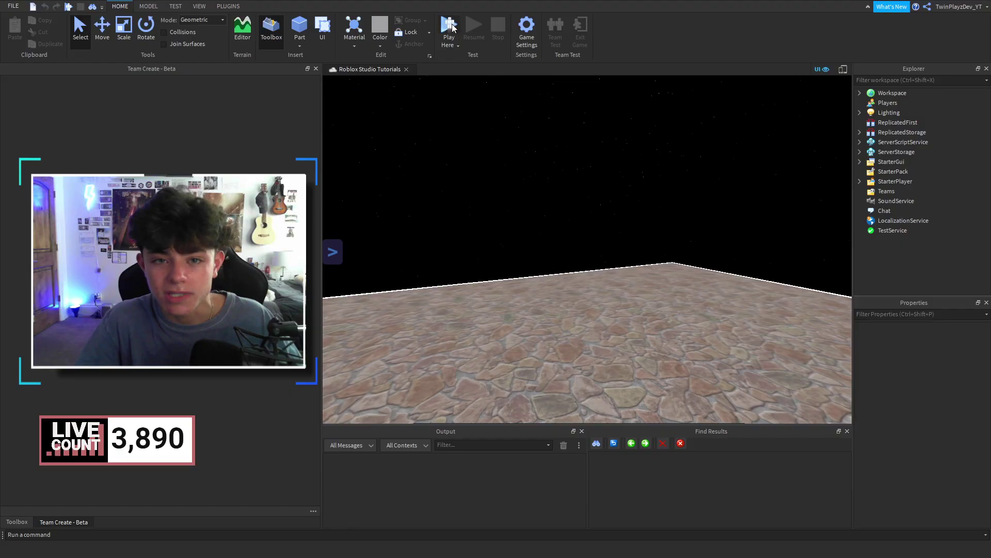
click(452, 27)
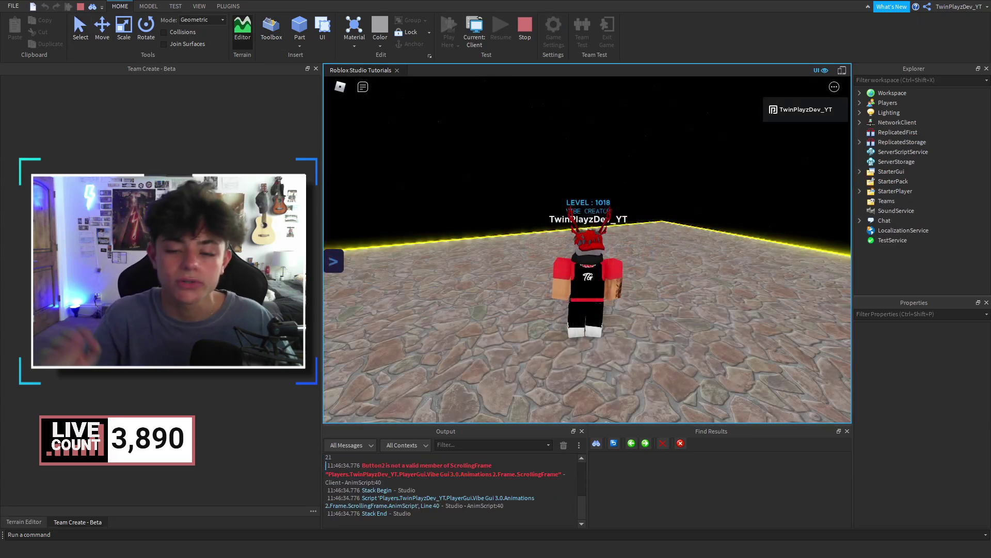
click(563, 445)
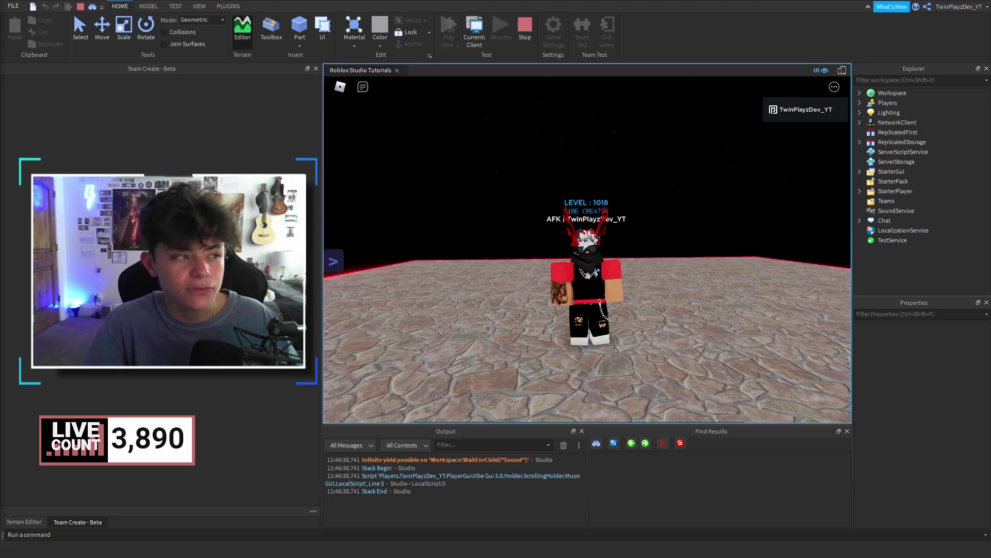
drag(0, 63, 316, 22)
Preview the Flair and Hip Hop Dancing animations on Mixamo's default character
drag(527, 21, 608, 21)
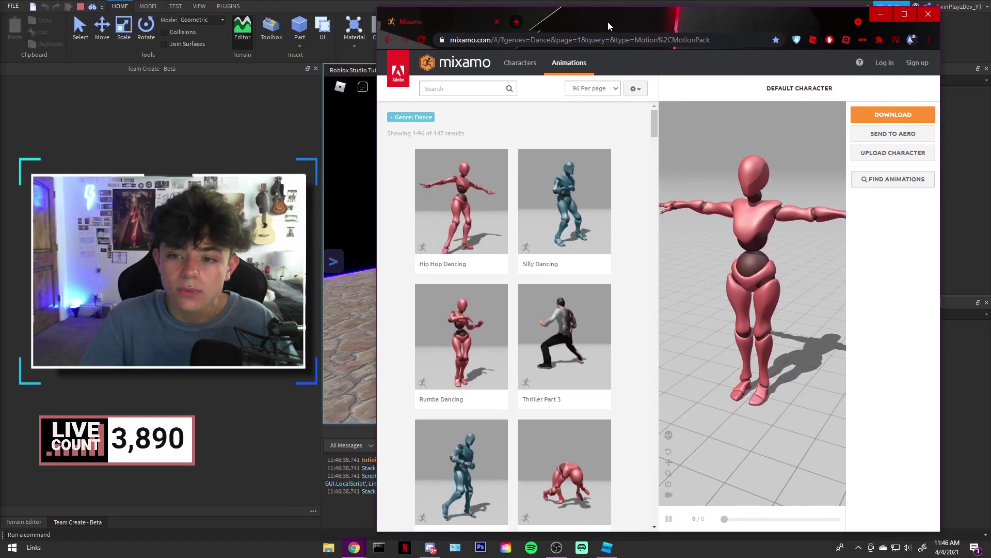
drag(732, 249, 756, 238)
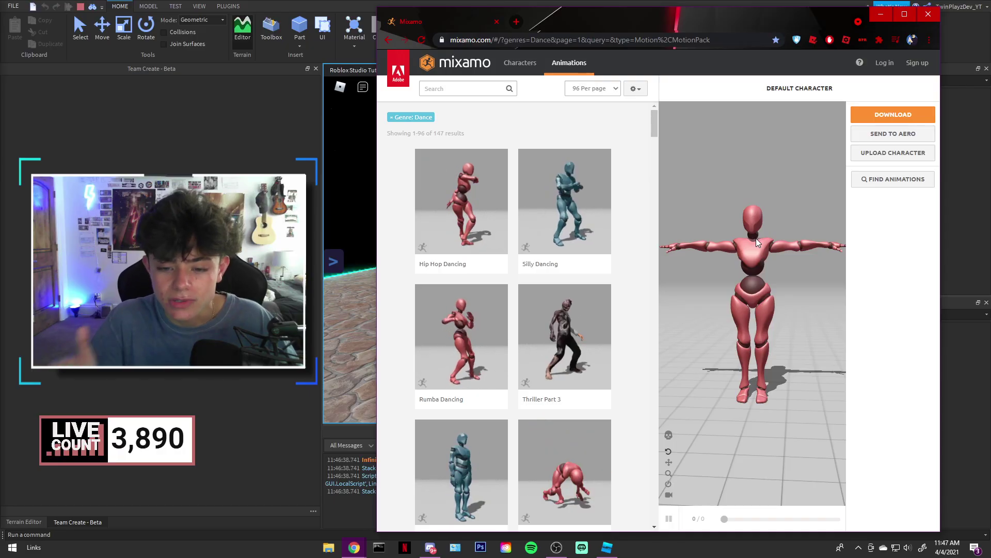
click(589, 460)
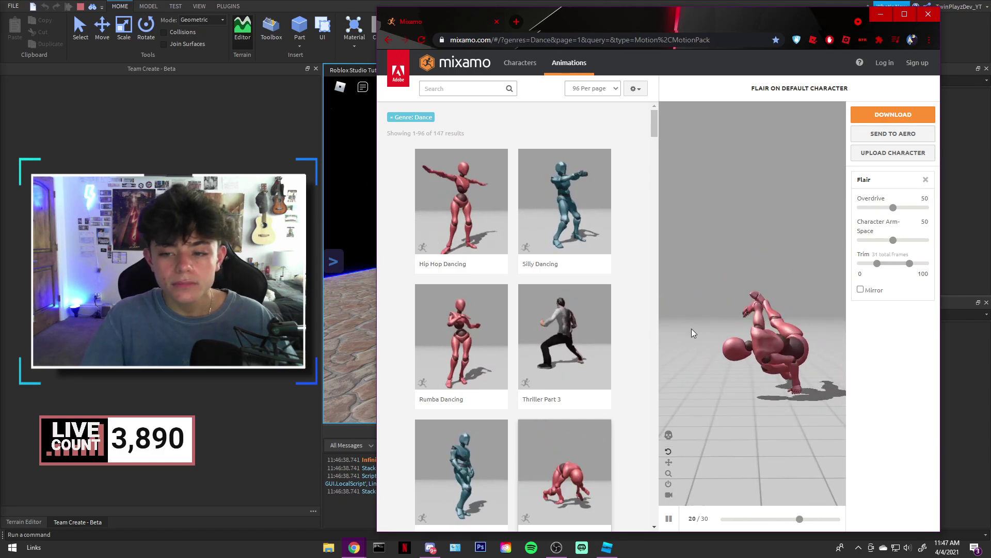
scroll(542, 316, down, 15)
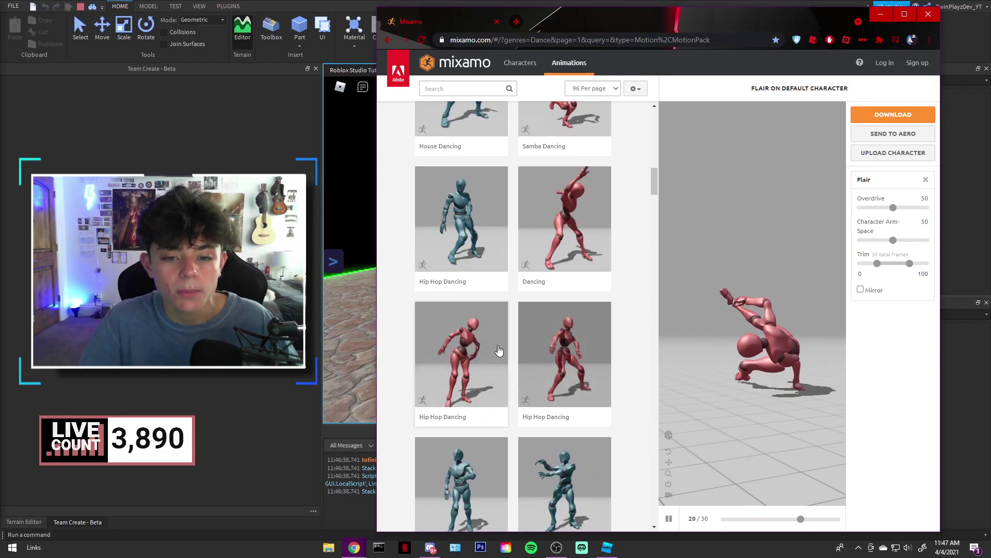
click(476, 211)
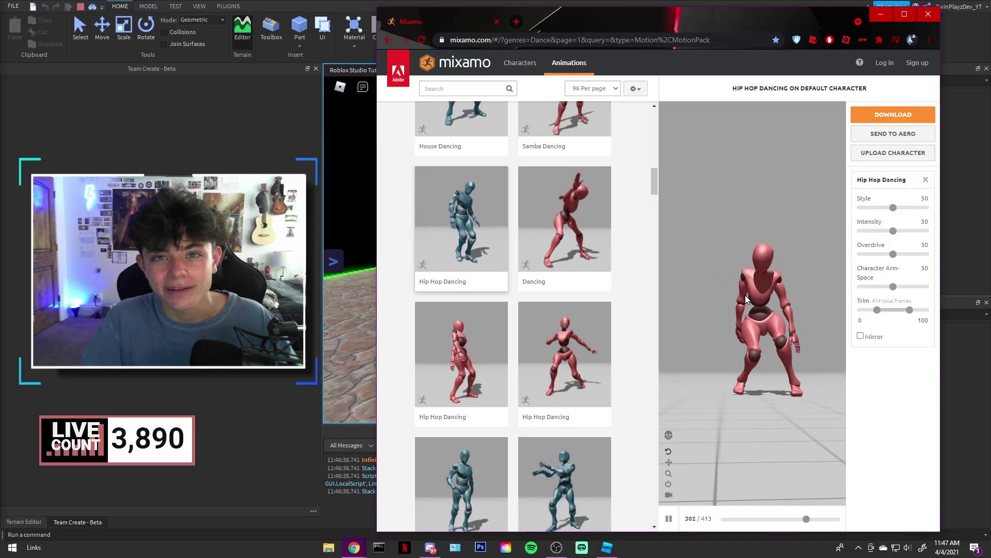
scroll(544, 294, down, 7)
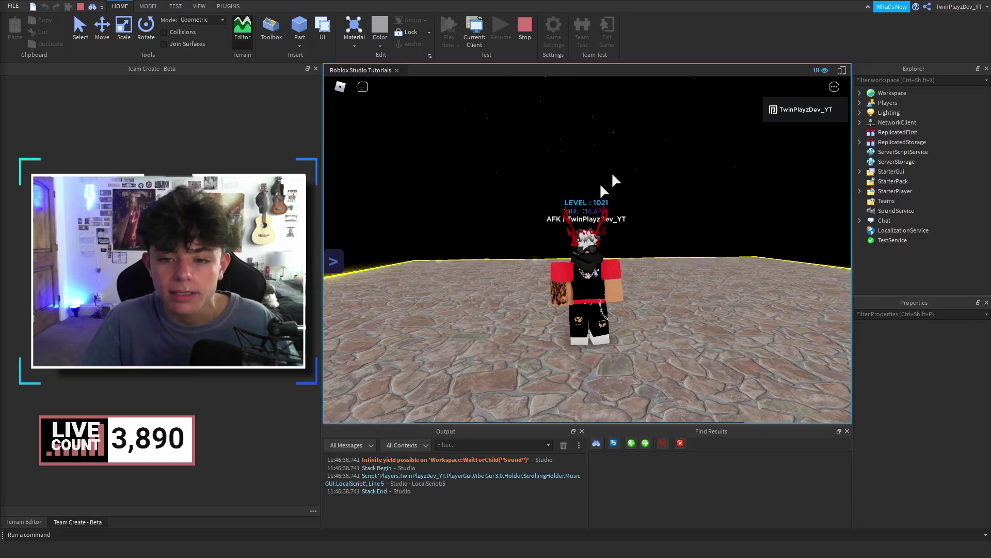
Walk the character, then open the Vibe Gui side menu and its DANCES list
click(603, 181)
scroll(606, 179, up, 4)
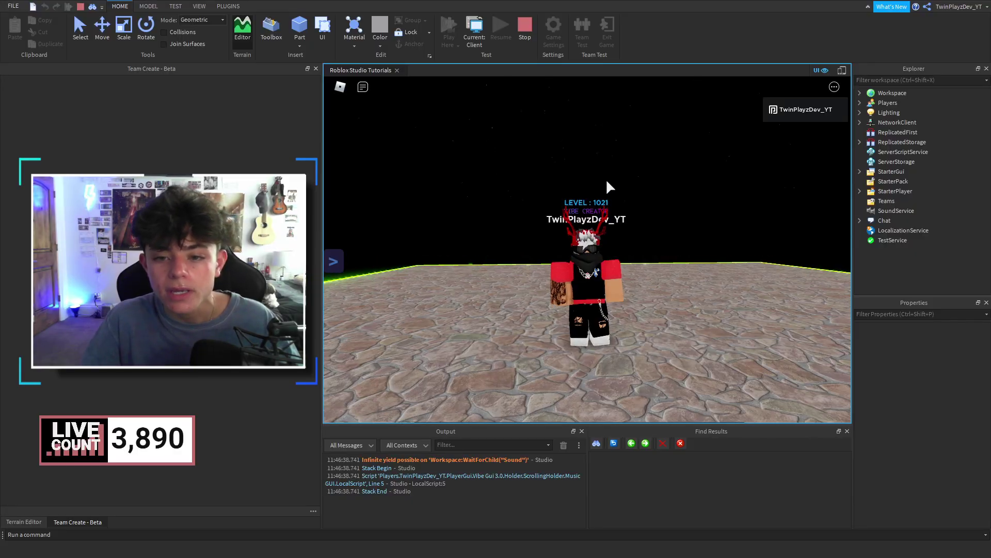
key(a)
key(s)
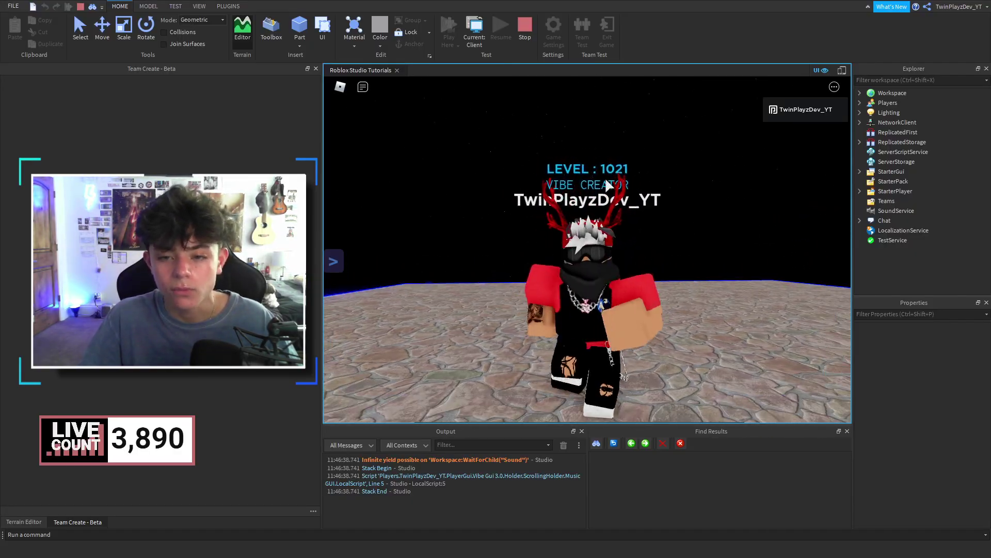
scroll(699, 180, down, 2)
click(333, 261)
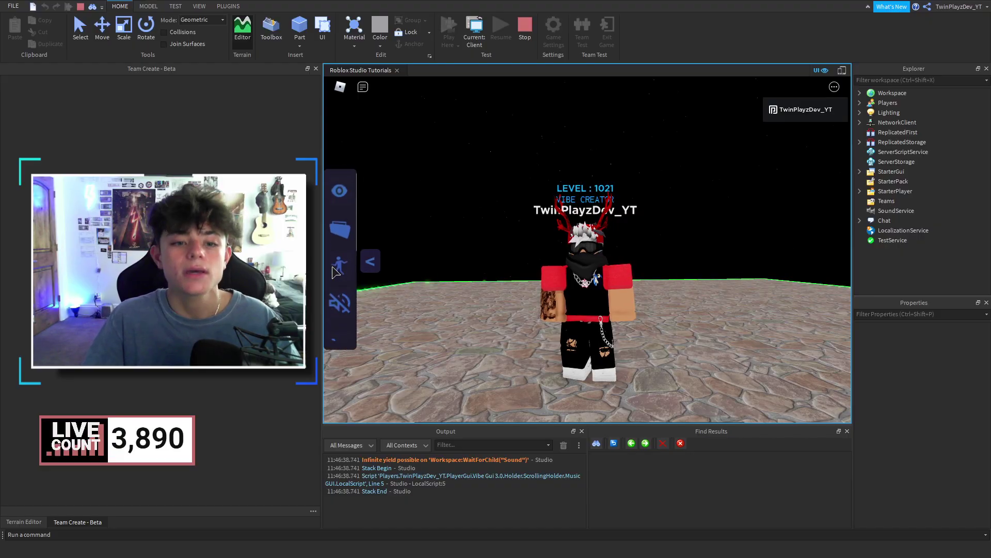
click(337, 270)
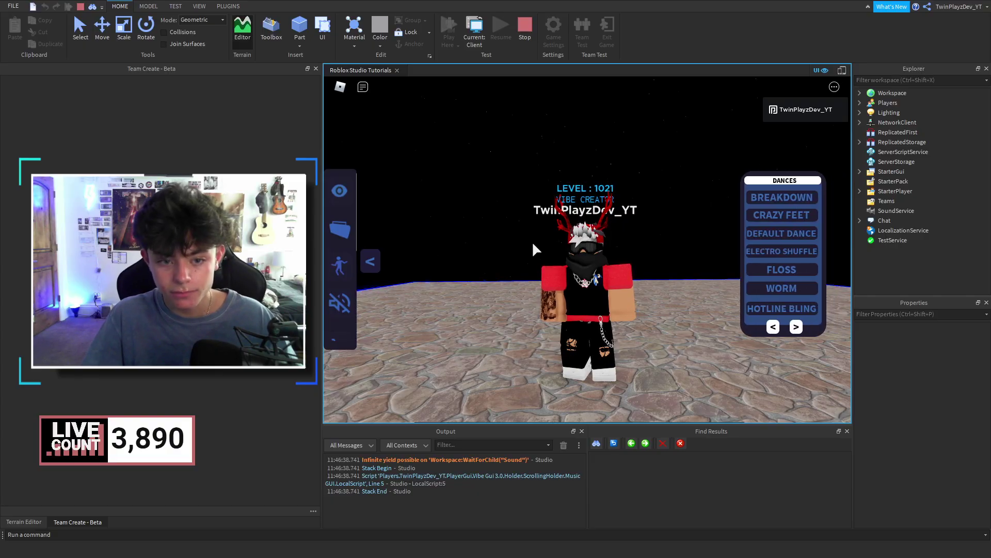
Flip between the two pages of dances and clear the Output log
click(797, 326)
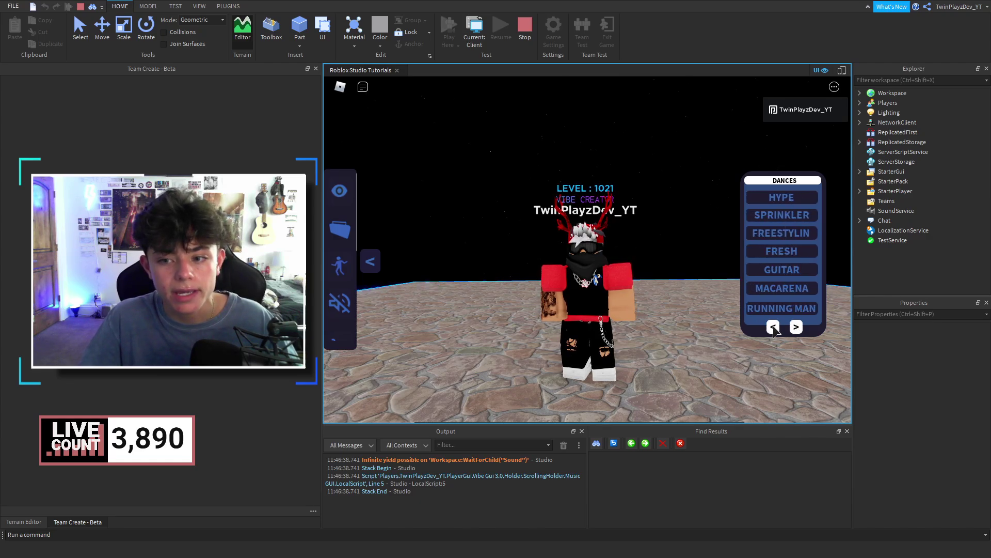
click(774, 328)
click(796, 327)
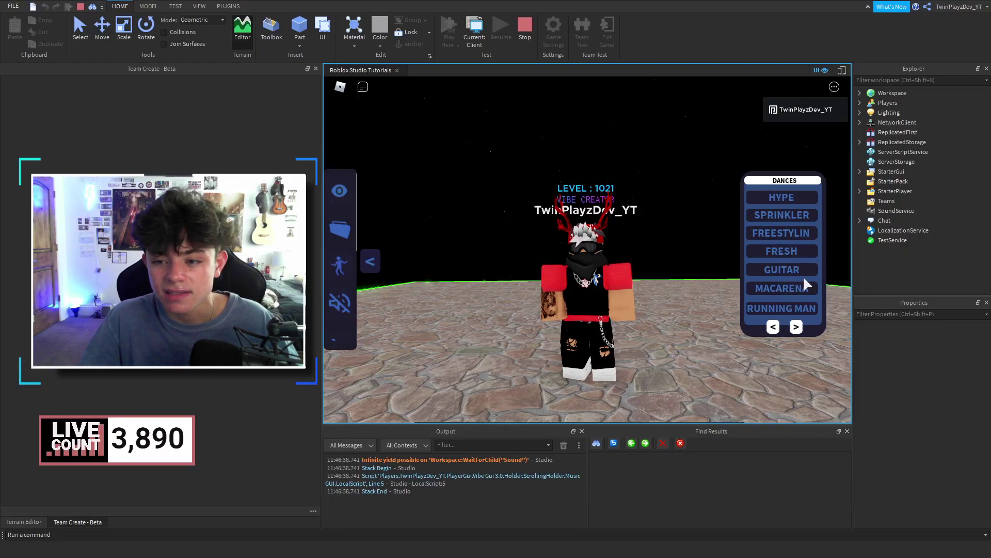
click(776, 328)
click(794, 329)
click(778, 327)
click(793, 329)
click(774, 327)
click(795, 327)
click(563, 445)
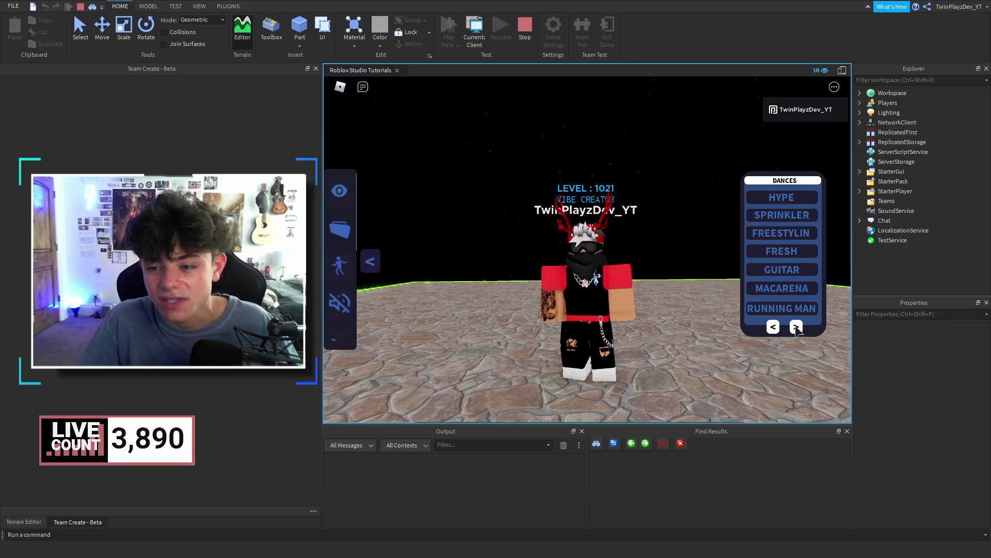
Keep paging through both dance pages, then close the DANCES list
click(770, 328)
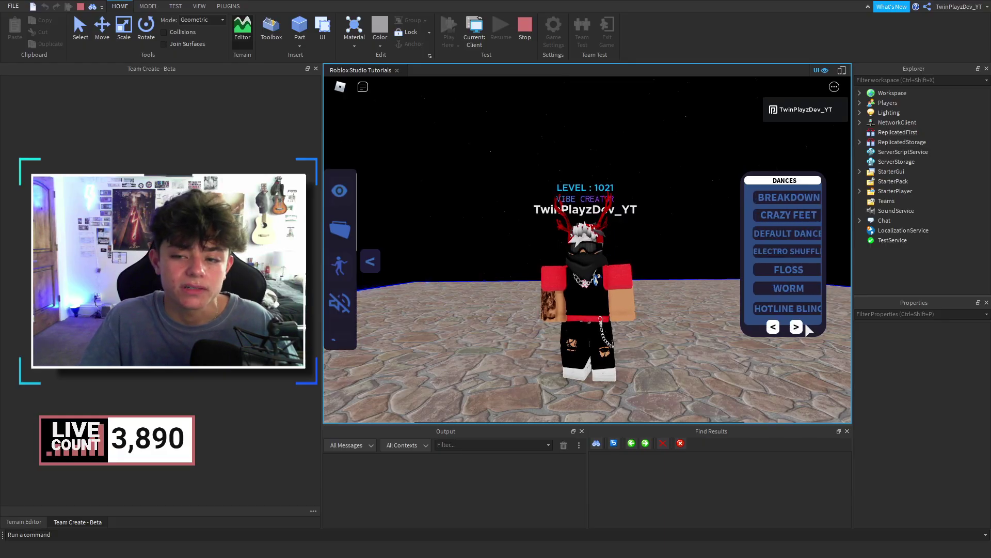
click(772, 329)
click(773, 328)
click(773, 329)
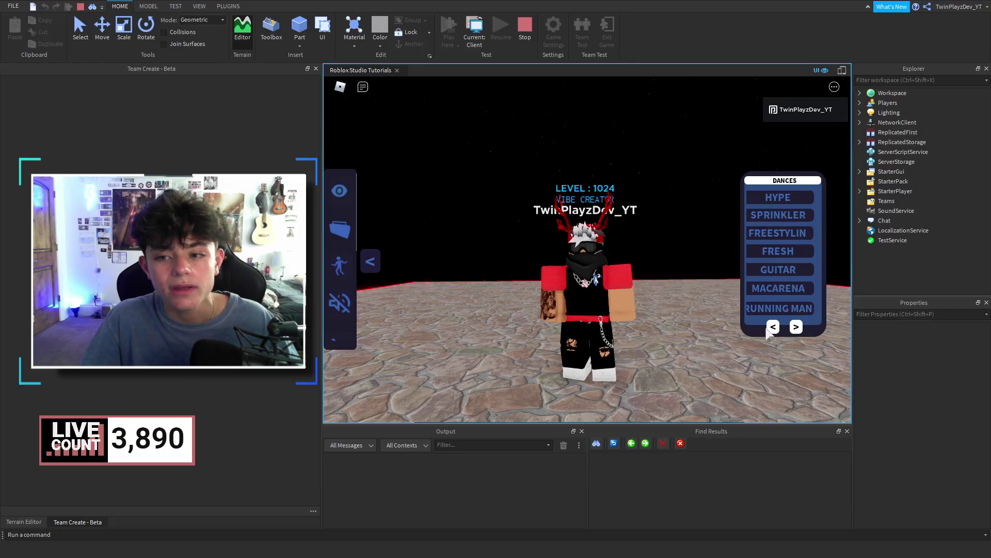
click(797, 327)
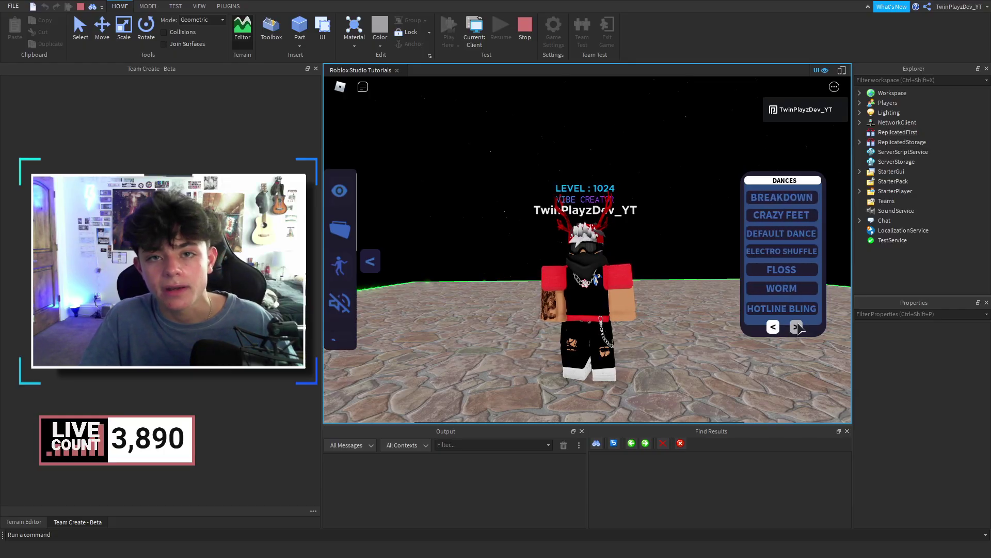
click(797, 327)
click(773, 327)
click(795, 328)
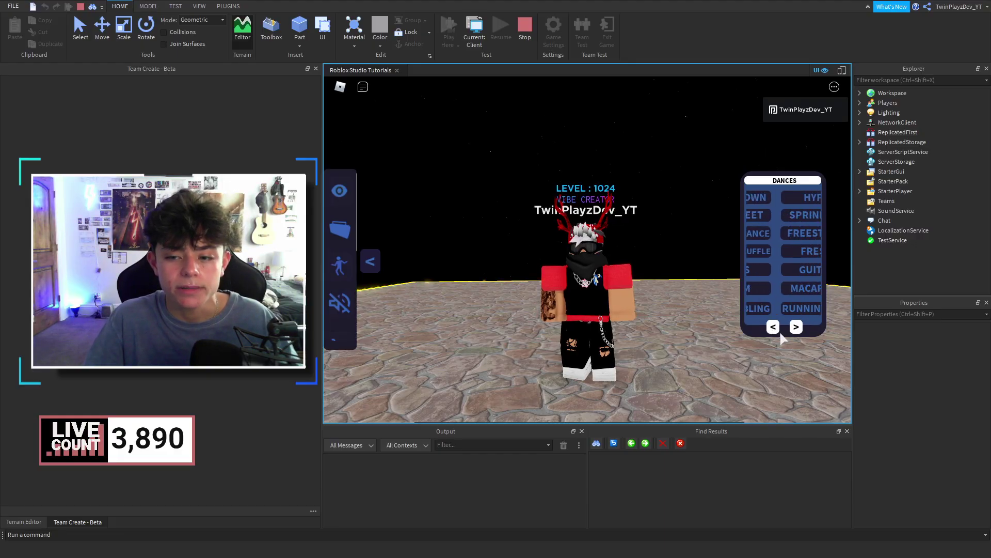
click(793, 328)
click(774, 326)
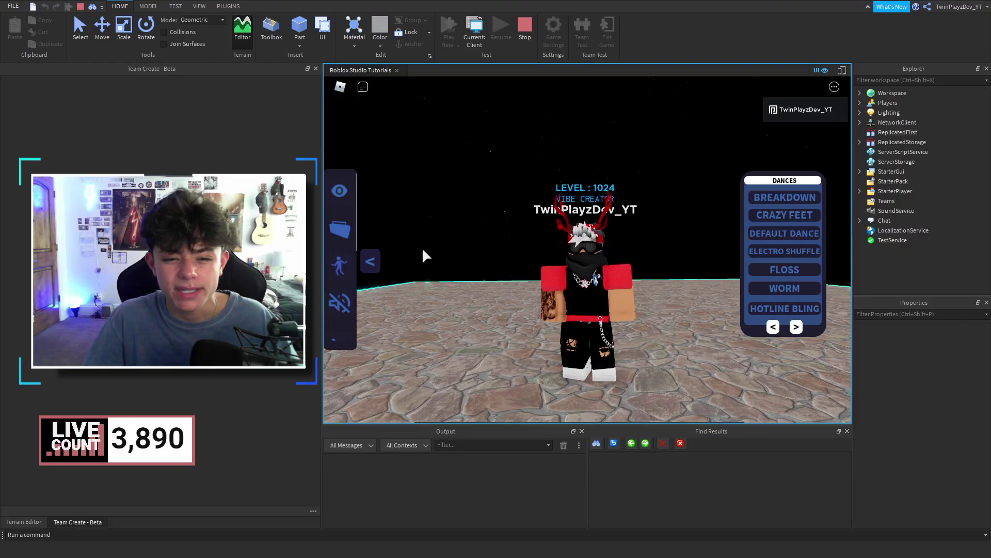
click(344, 268)
click(341, 265)
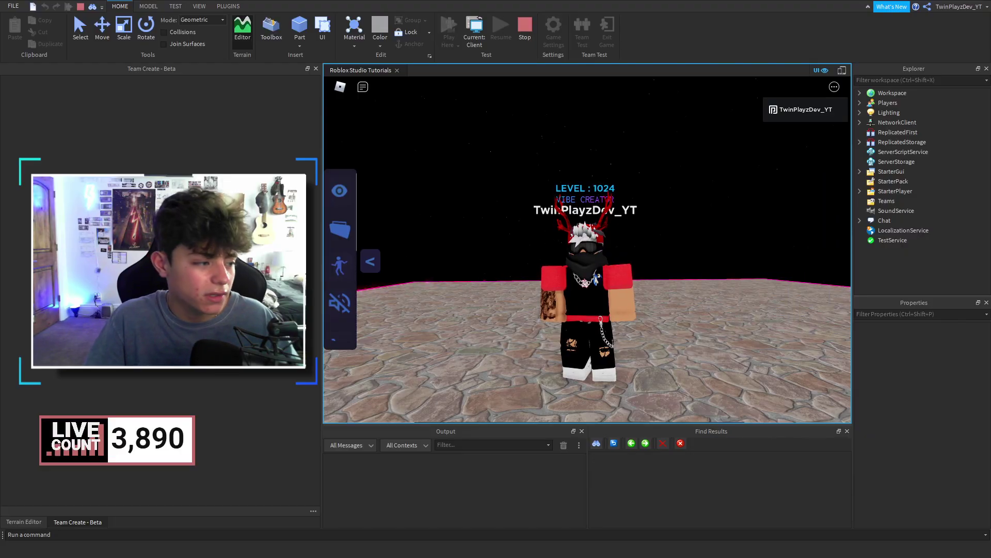
Stop the play test and glance at the Toolbox's own models inventory
key(shift+F5)
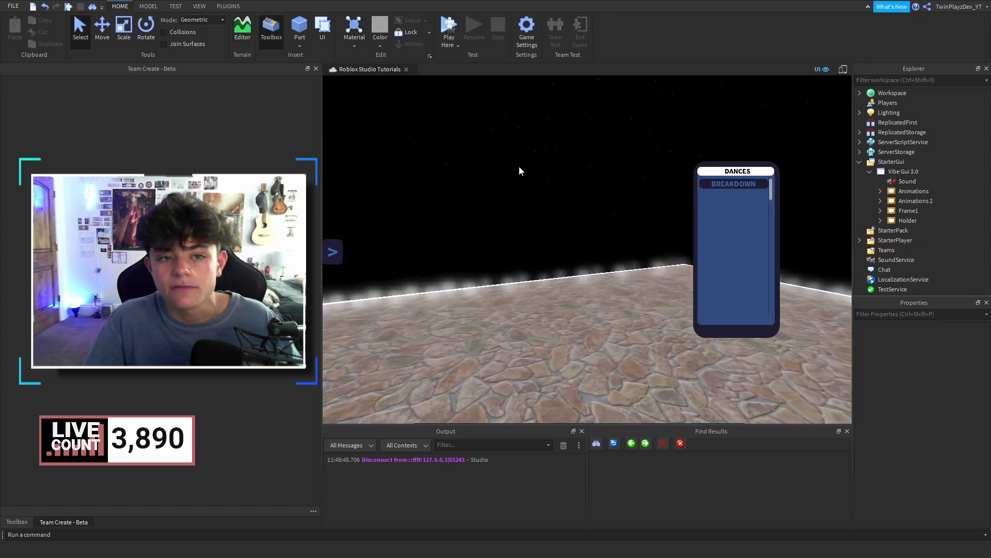
click(26, 520)
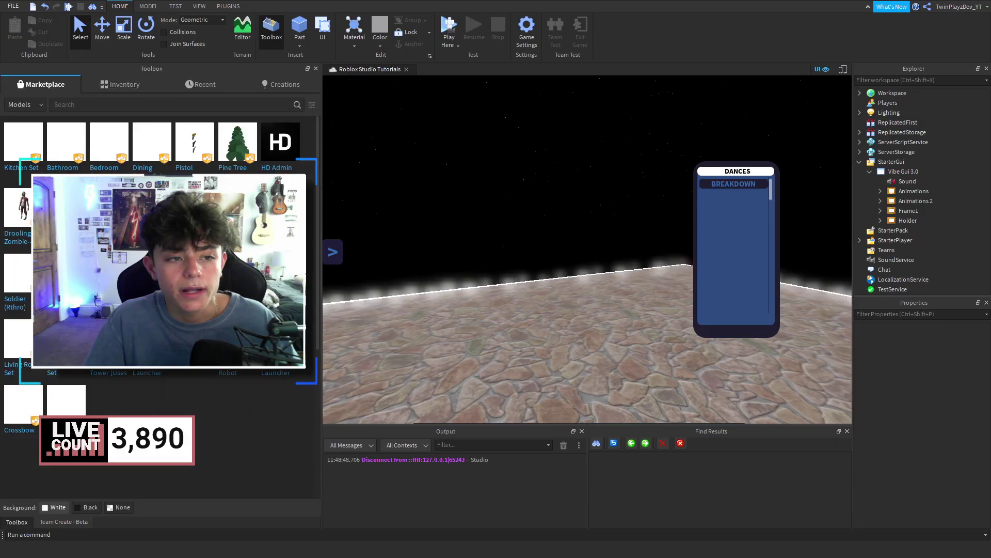
click(118, 85)
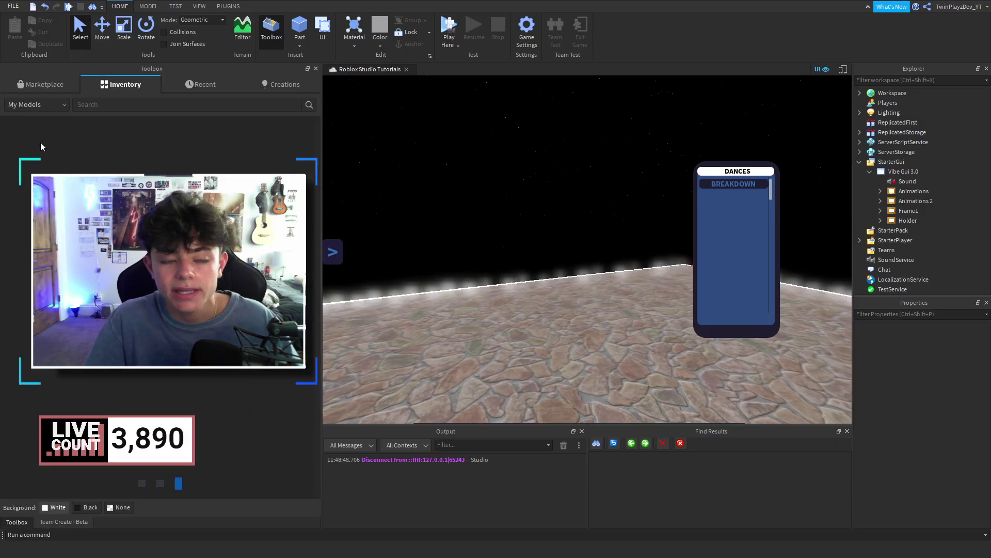
click(63, 522)
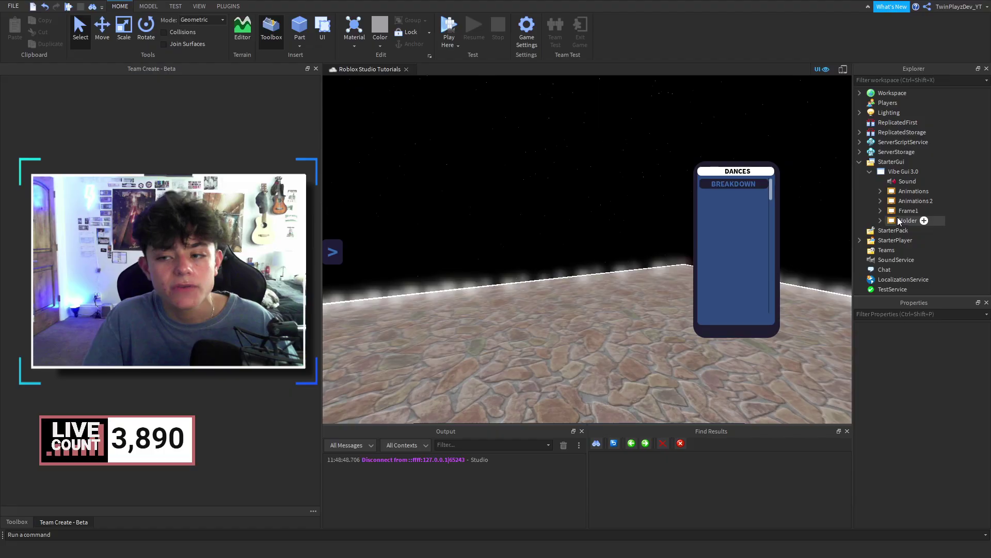
Inspect Frame1's contents in Explorer, then select the Animations frame
click(880, 213)
click(880, 213)
click(881, 213)
click(880, 211)
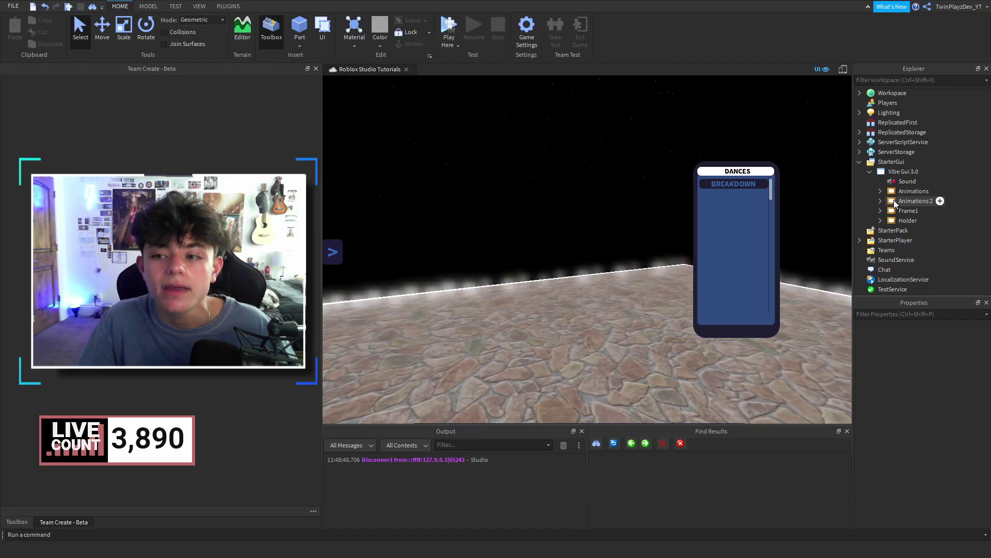
click(898, 201)
click(897, 193)
click(899, 201)
click(902, 194)
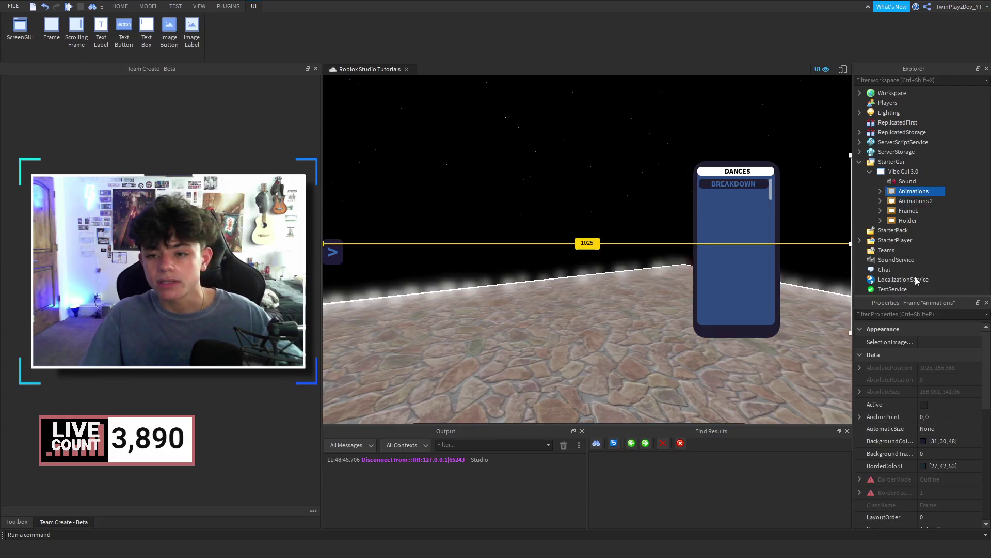
Set the Animations frame's Position X scale to 0.5, then scroll the scrolling DANCES list
scroll(960, 442, down, 3)
click(933, 443)
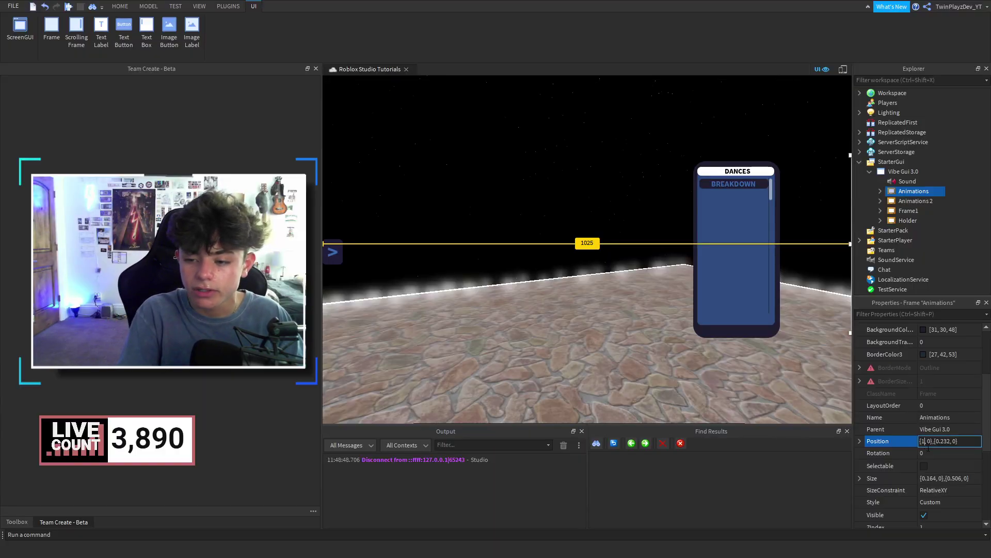
text(.5)
key(Return)
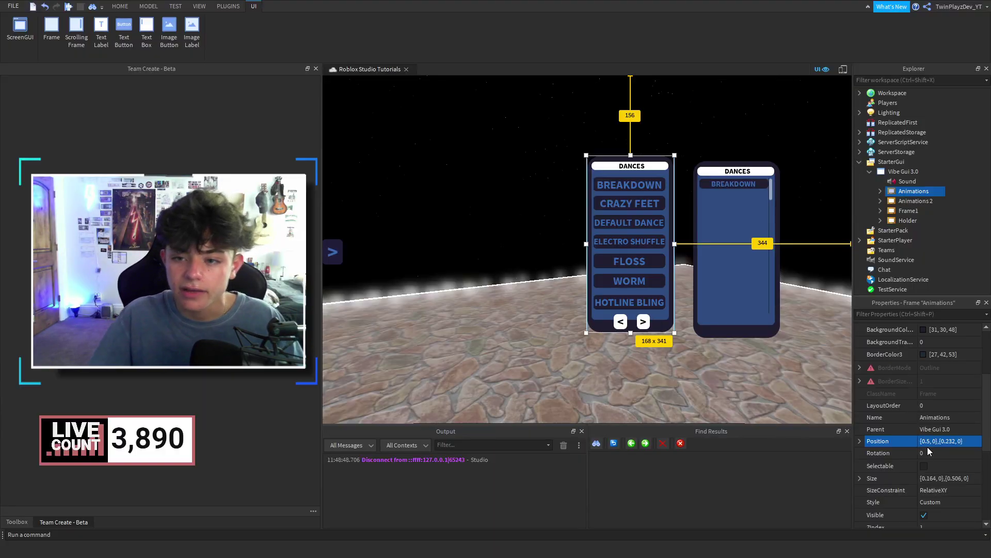
click(842, 207)
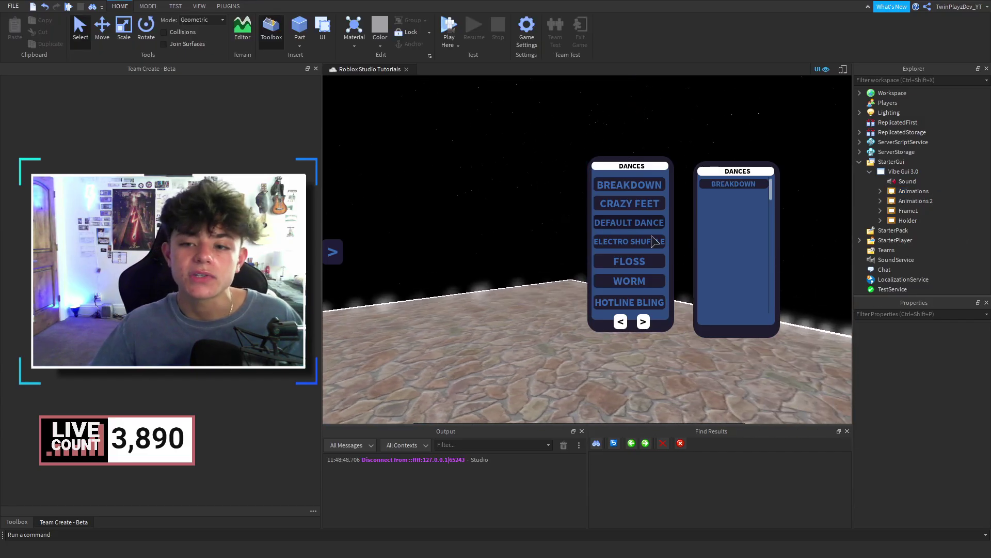
scroll(752, 279, down, 3)
scroll(751, 277, up, 3)
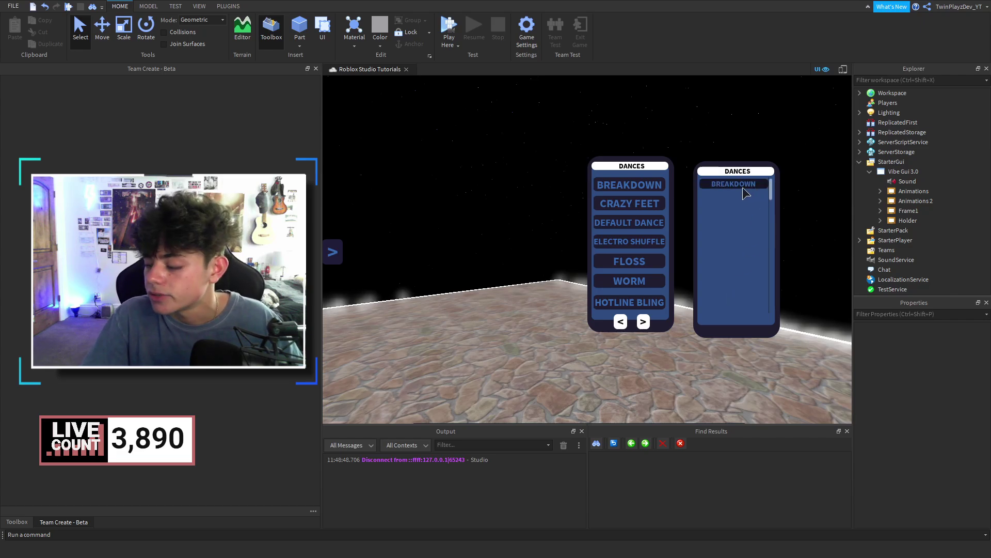
scroll(743, 233, down, 3)
scroll(735, 290, down, 2)
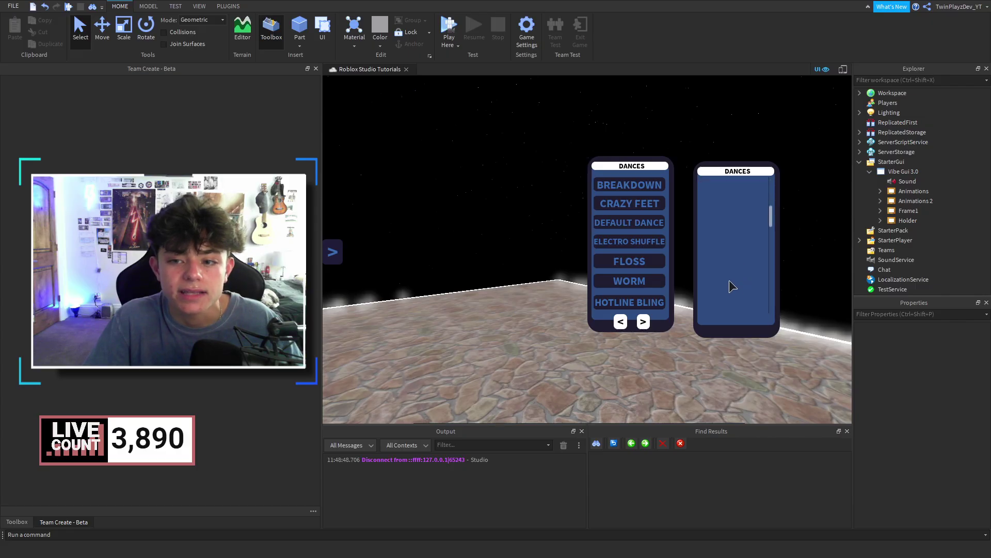
scroll(738, 287, up, 5)
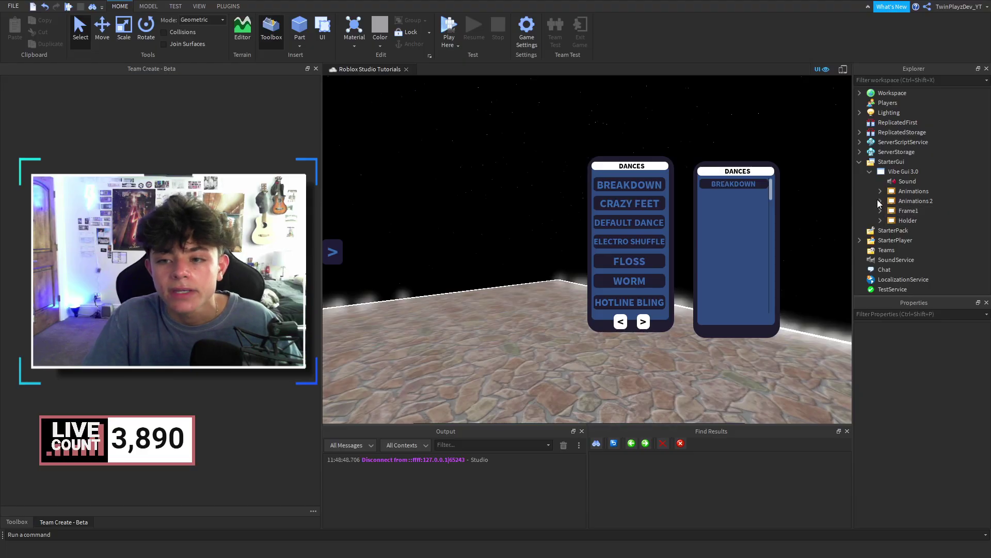
Nudge the Animations 2 panel up and compare it with Animations and Frame1 in Explorer
click(915, 201)
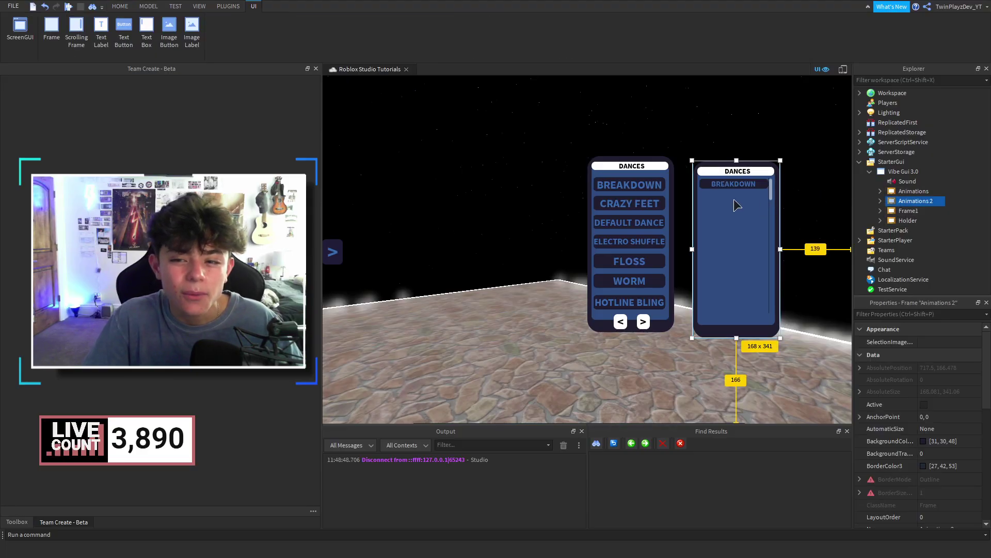
drag(749, 170, 751, 164)
click(776, 123)
right_drag(776, 117, 775, 117)
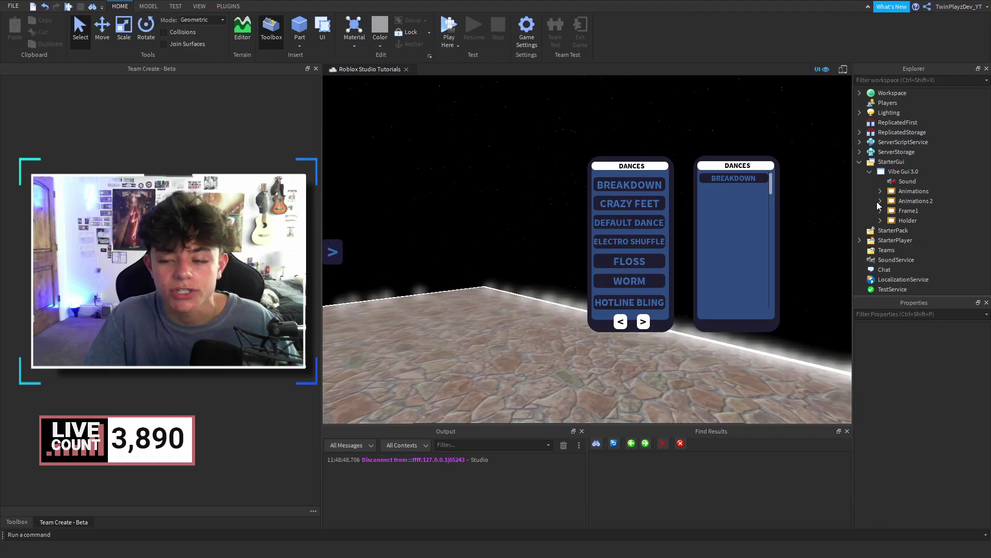
click(915, 201)
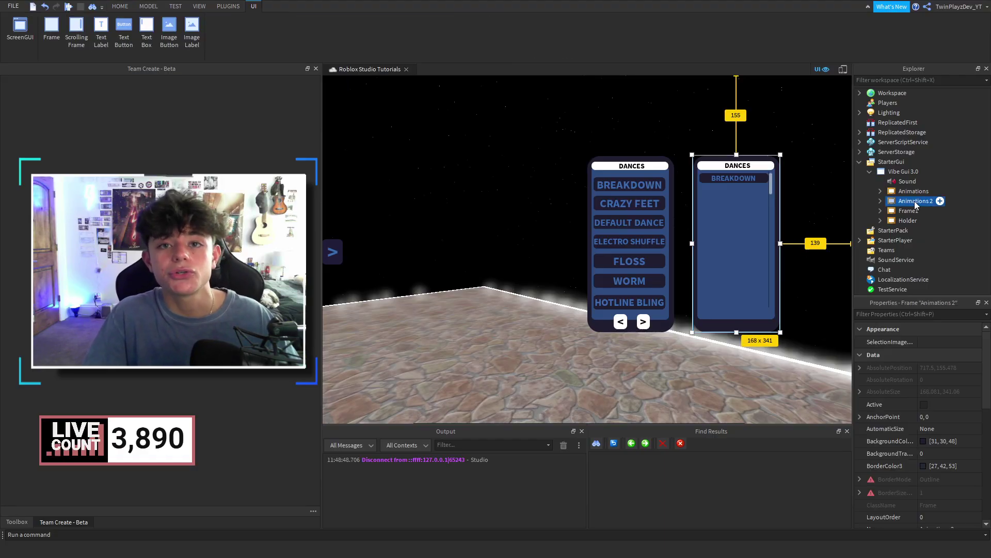
click(953, 205)
click(907, 205)
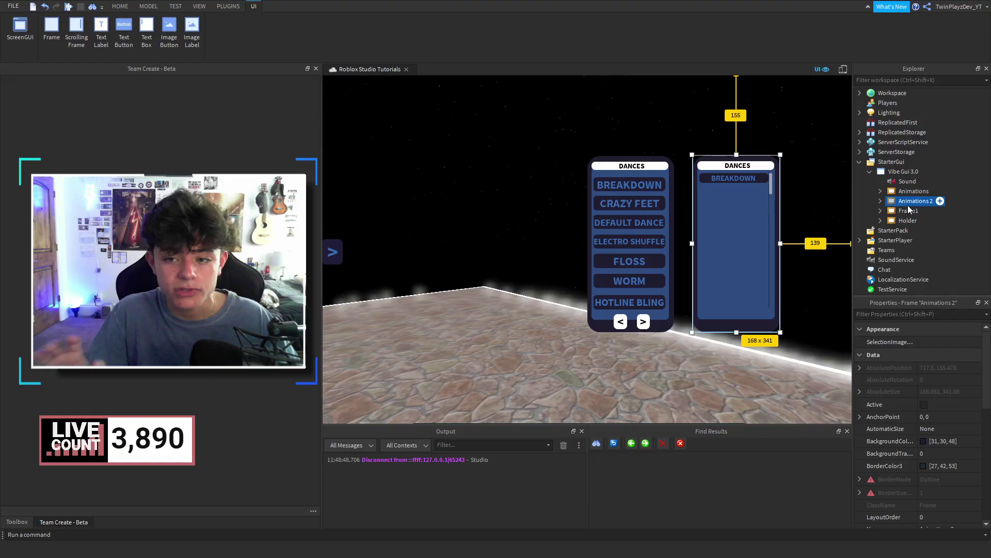
click(941, 211)
click(976, 209)
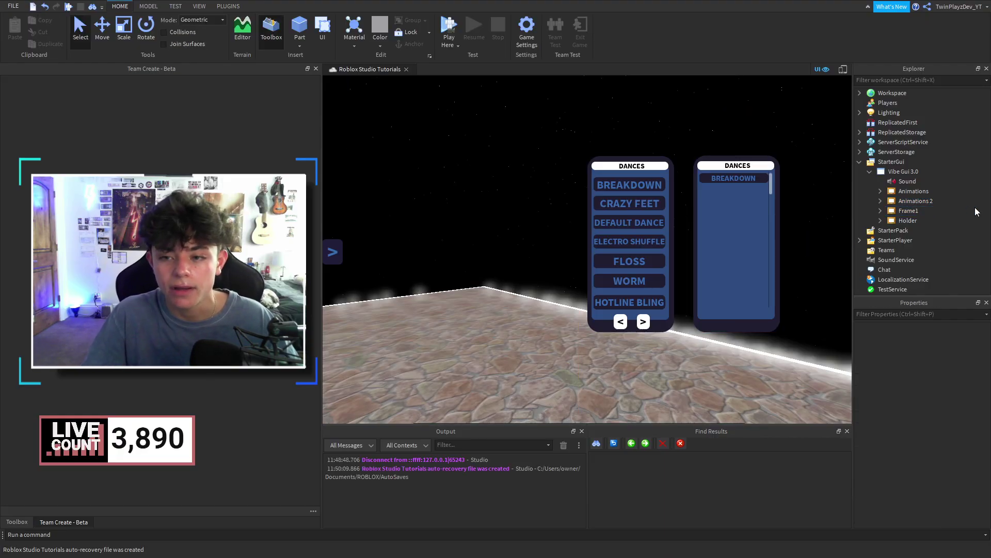
click(938, 200)
click(938, 191)
click(938, 201)
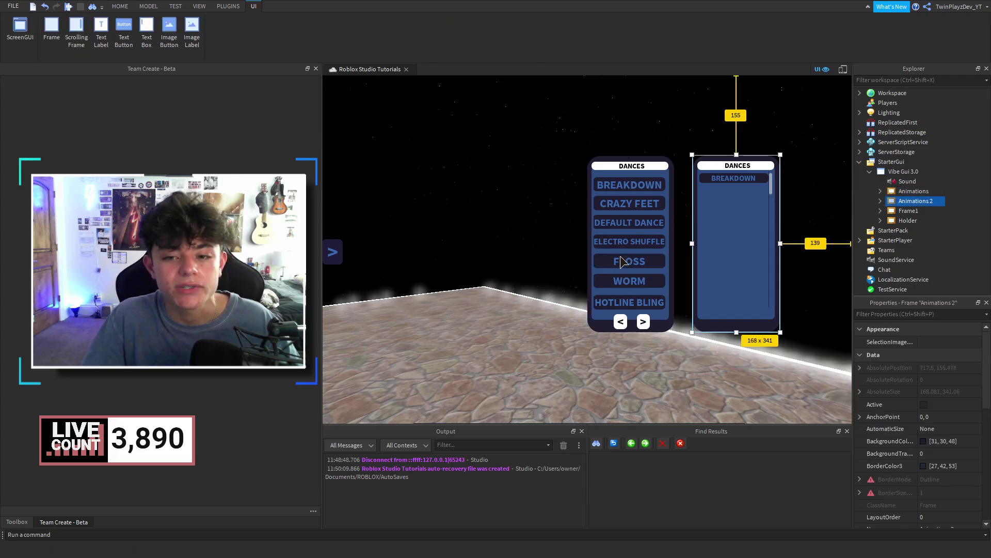
click(913, 191)
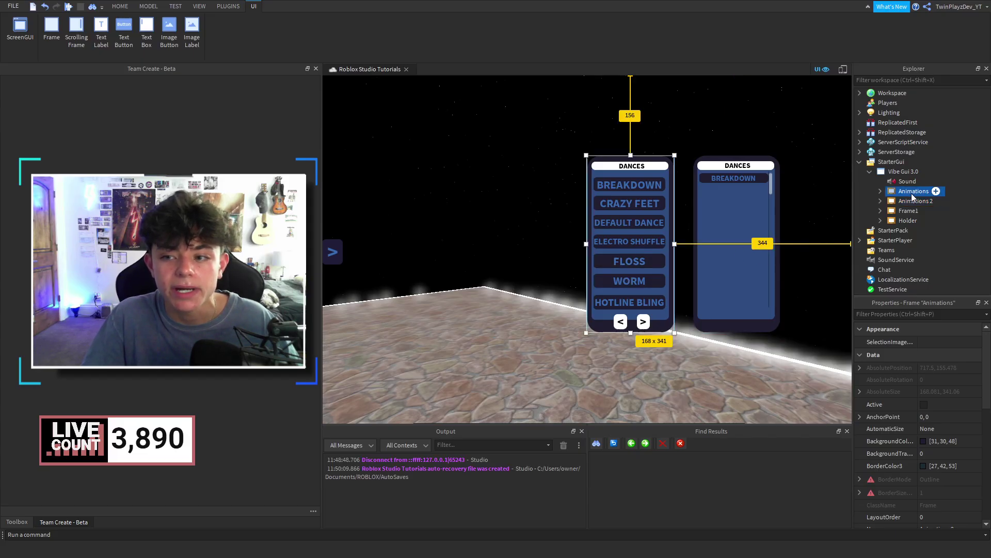
Rename the Animations 2 frame to Animations
click(904, 203)
scroll(937, 410, down, 3)
click(966, 416)
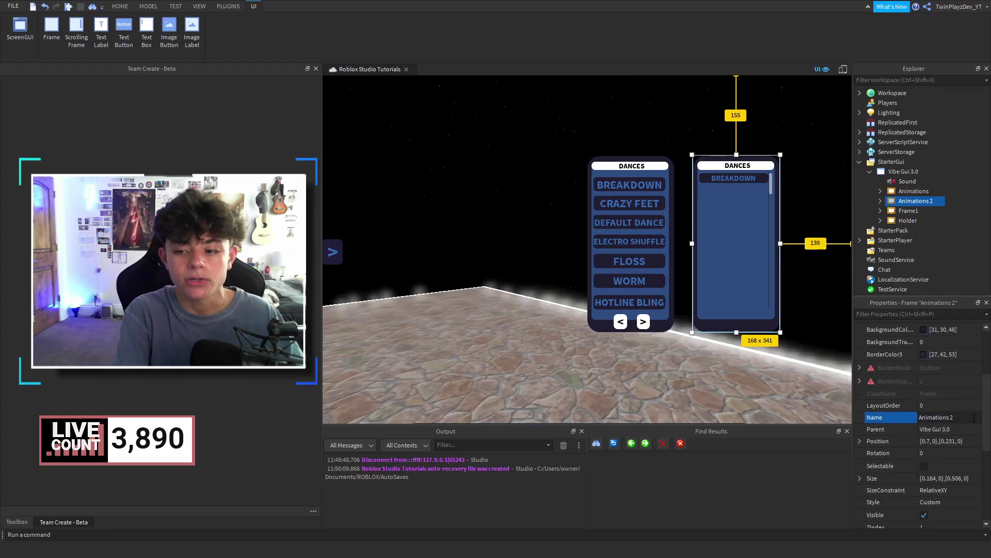
key(Return)
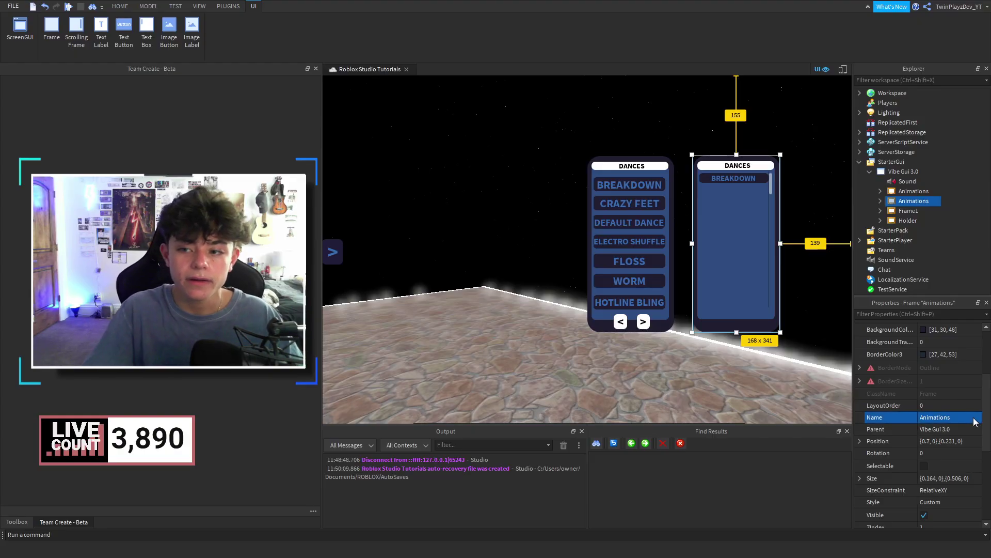
click(913, 191)
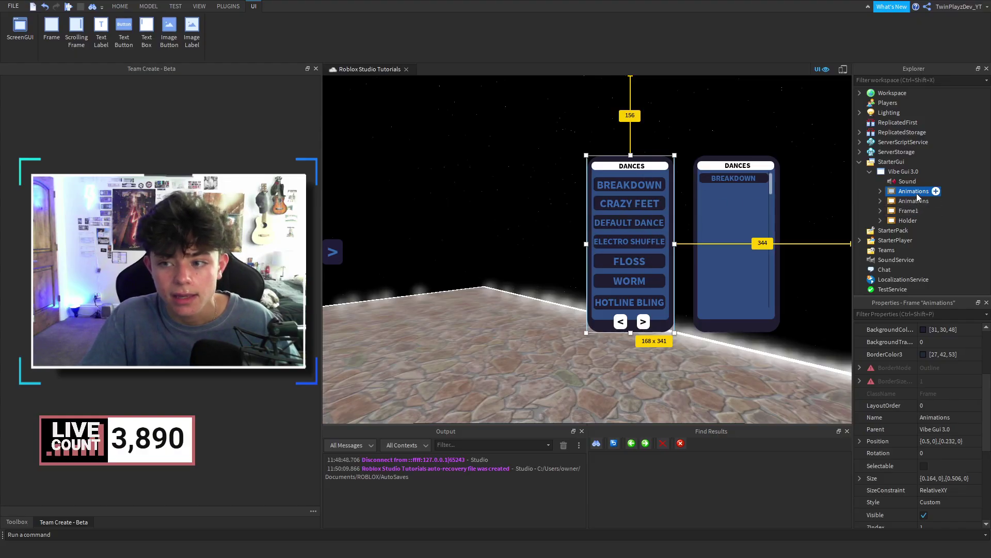
click(913, 201)
Try Position X scale 1 for the second Animations frame, then restore it to 0.7
click(927, 440)
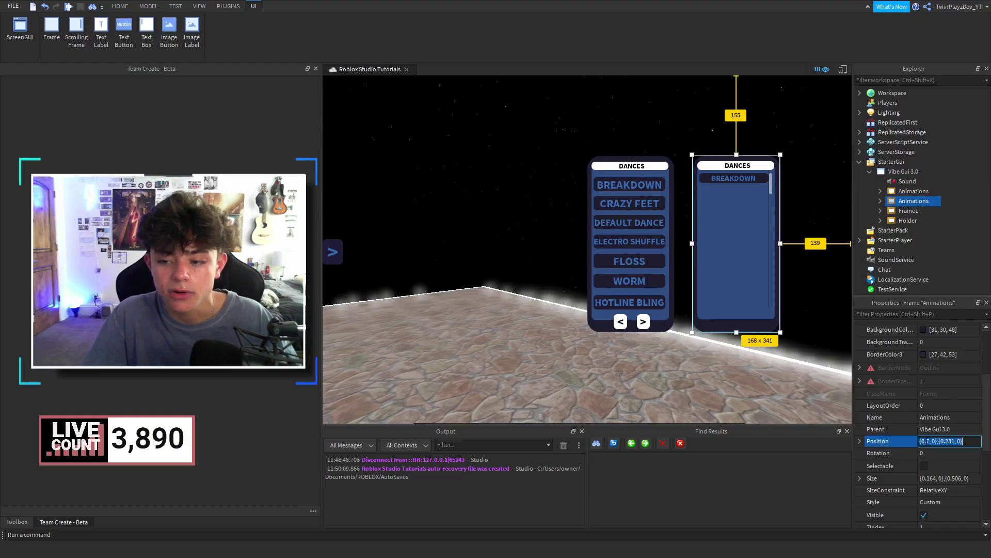
click(929, 441)
key(BackSpace)
key(BackSpace)
key(BackSpace)
text(1)
key(Return)
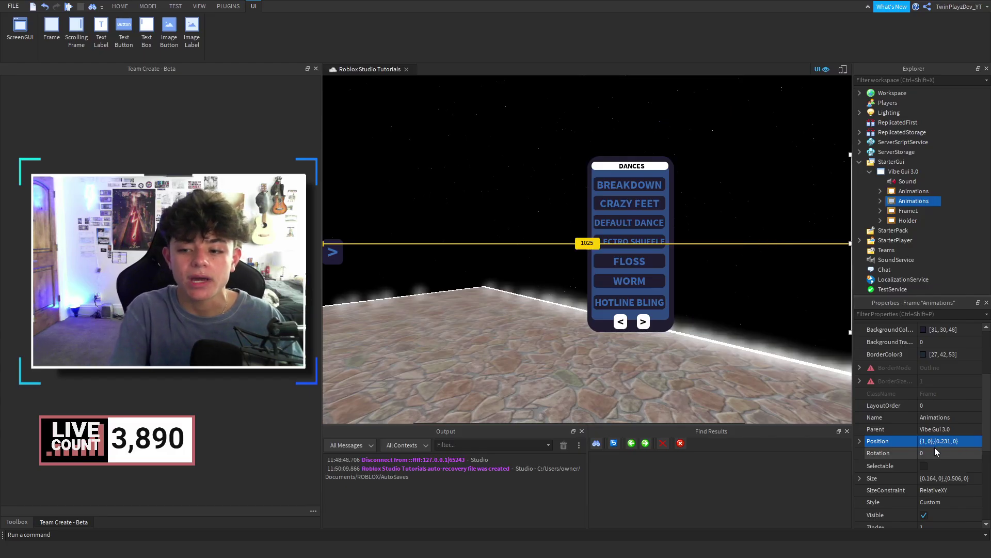
click(953, 191)
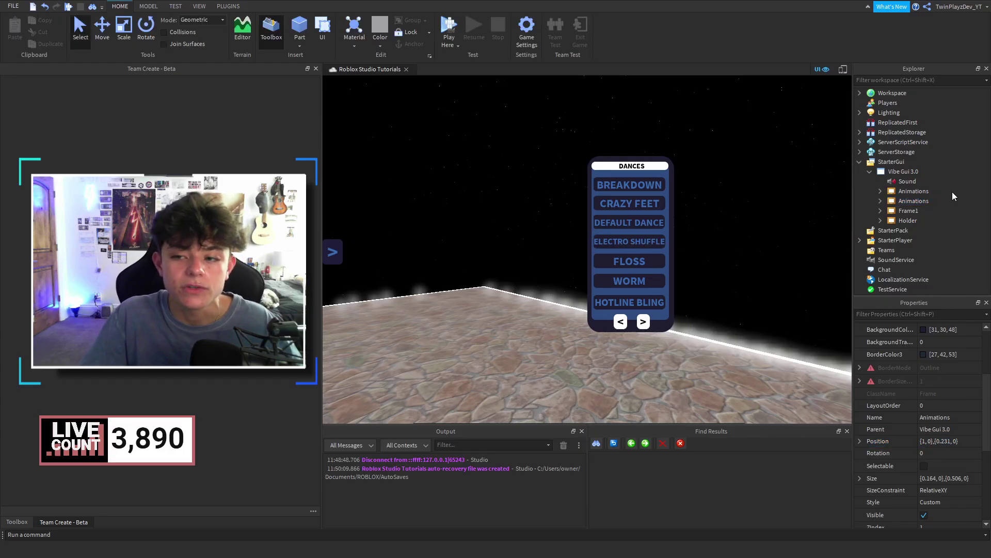
click(895, 202)
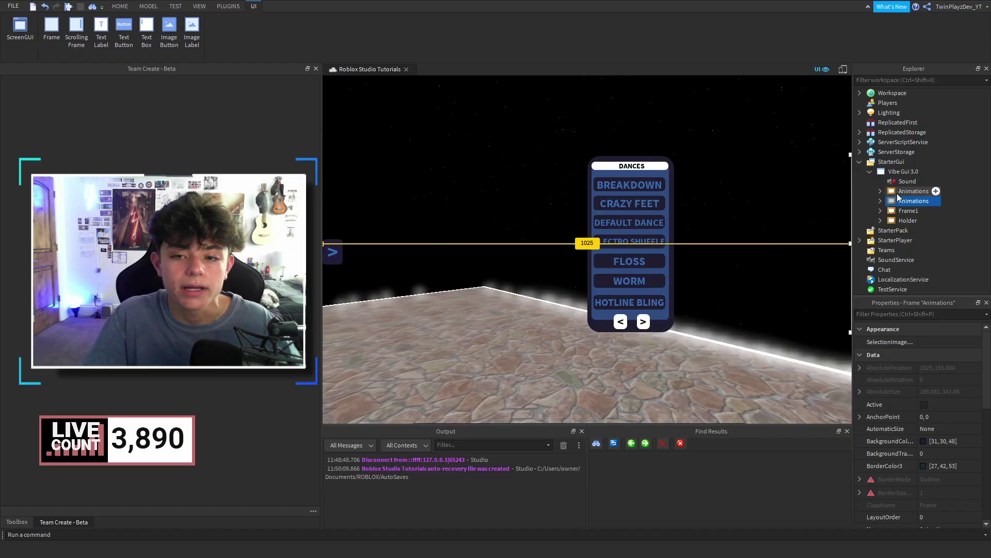
click(898, 195)
click(897, 204)
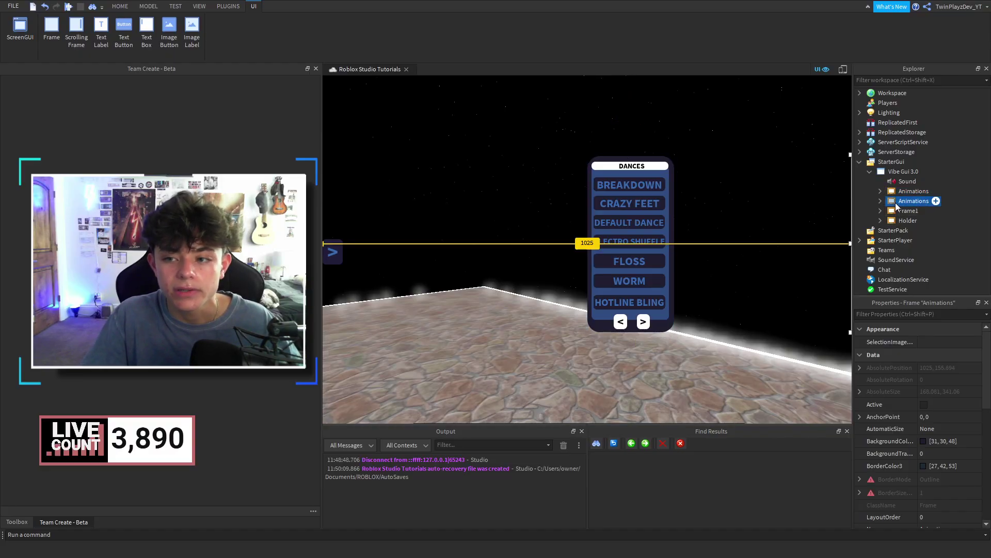
scroll(937, 442, down, 3)
click(923, 442)
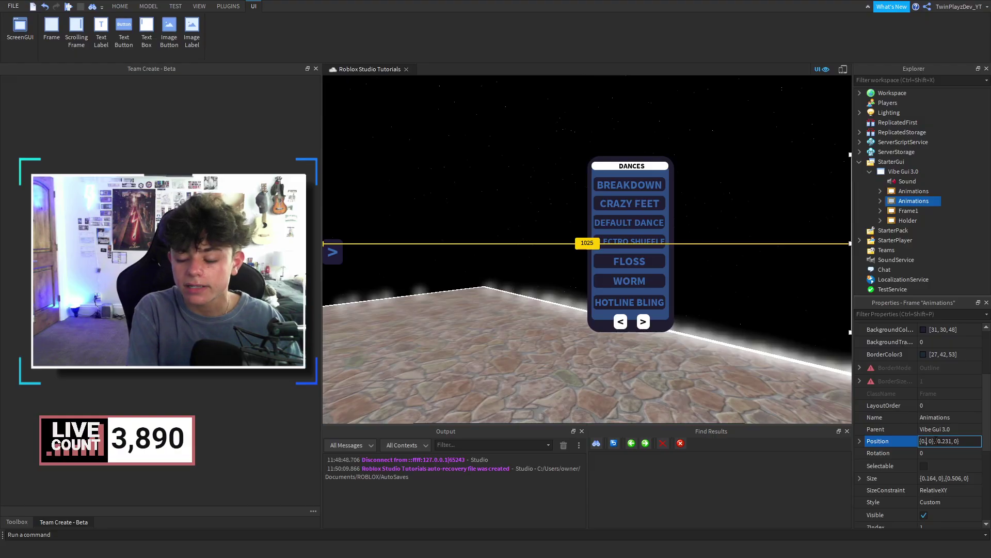
key(Return)
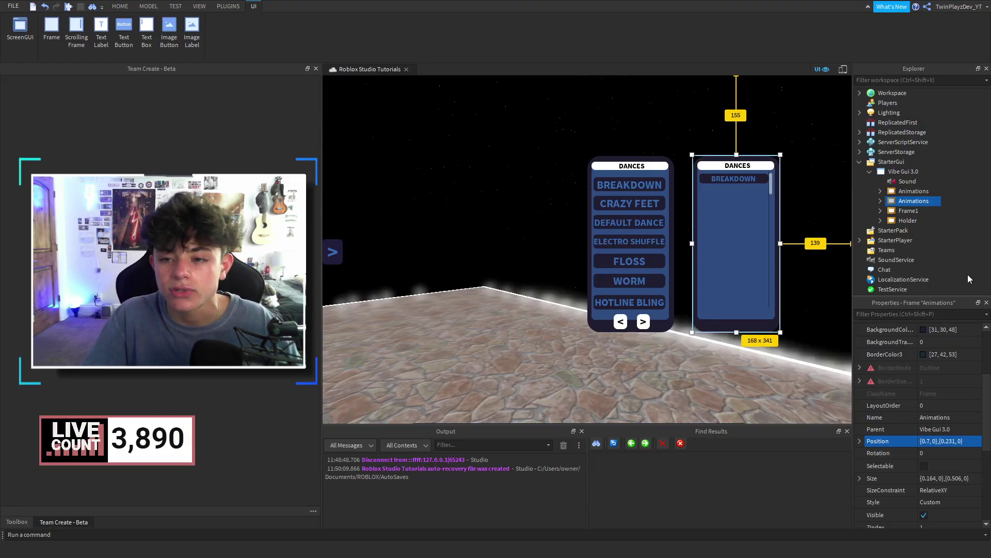
click(968, 228)
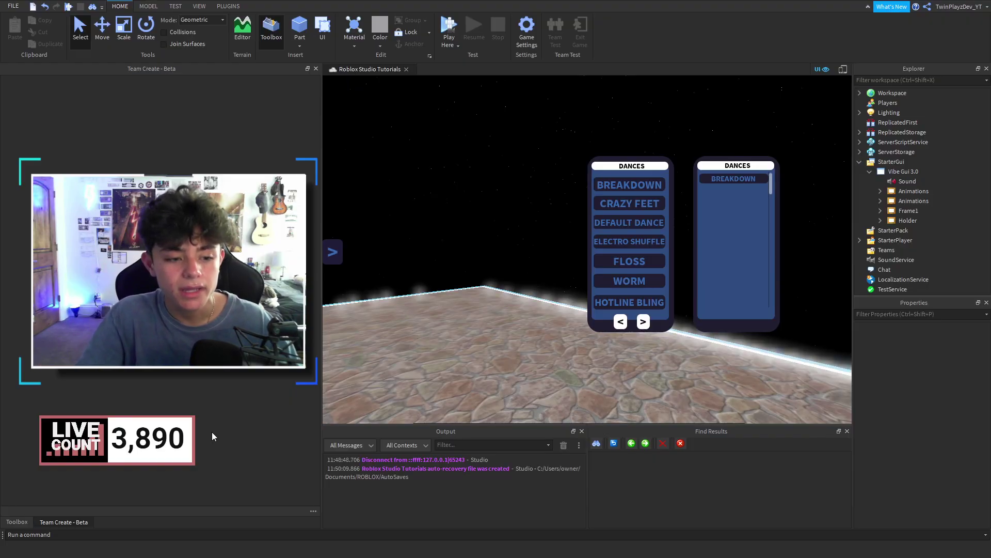
Insert the R15 Dances model from the saved models inventory
click(22, 526)
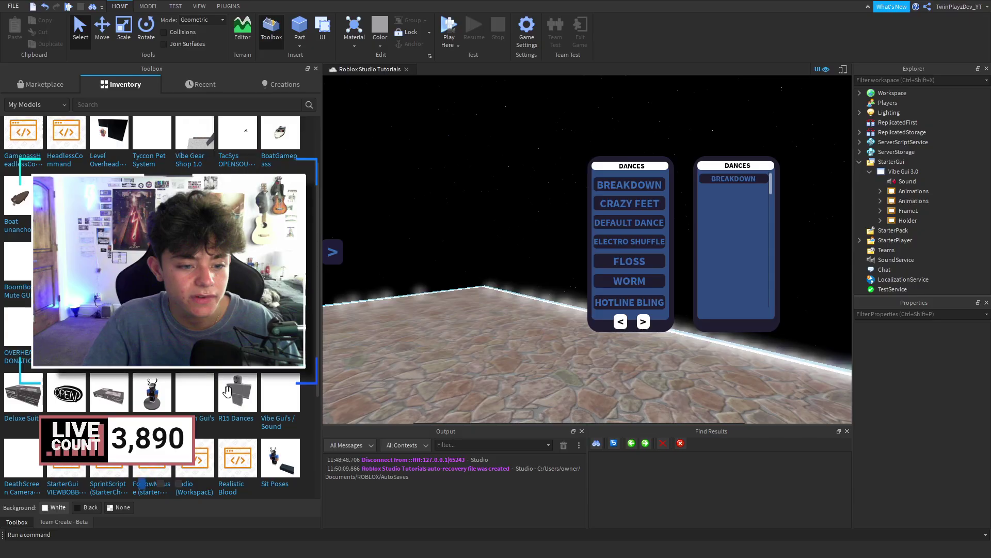
click(62, 521)
click(17, 522)
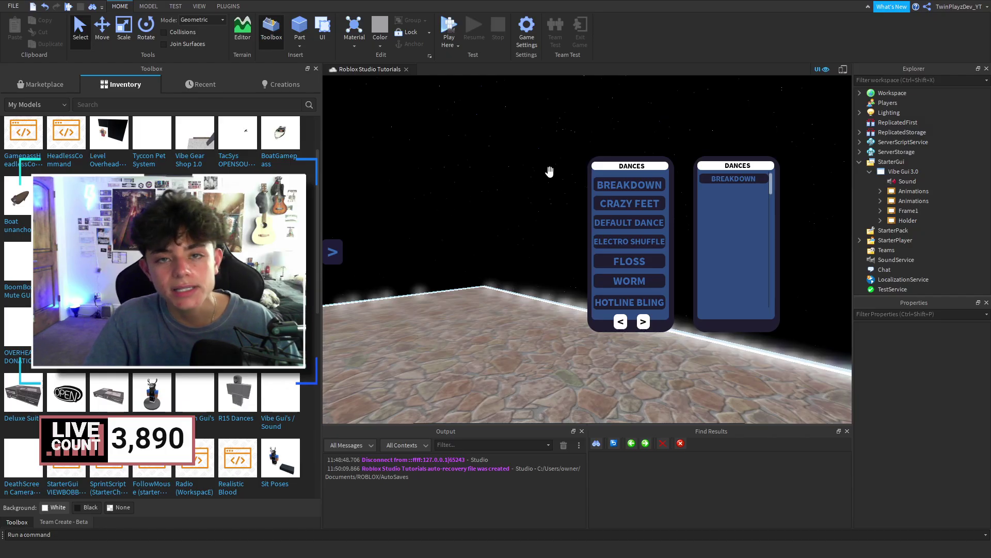
click(66, 520)
Move the Dummy down onto the baseplate and frame it in the camera
right_drag(464, 260, 463, 253)
click(464, 260)
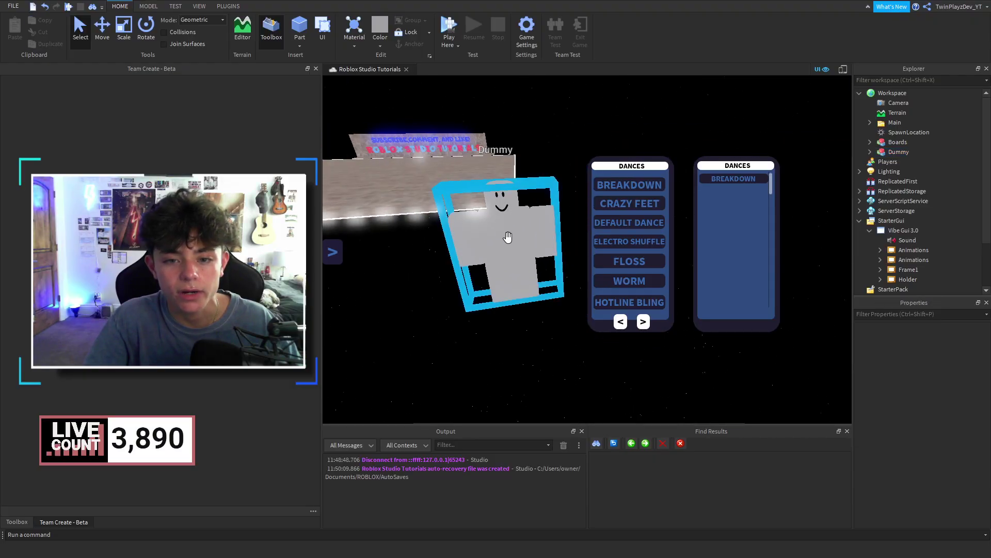
drag(508, 237, 425, 173)
click(479, 261)
key(w)
mouse_move(479, 262)
right_down()
mouse_move(491, 266)
mouse_move(474, 273)
right_up()
click(473, 272)
key(w)
key(a)
key(d)
Expand the Dummy's AnimSaves in Explorer and select the Guitar animation
click(871, 153)
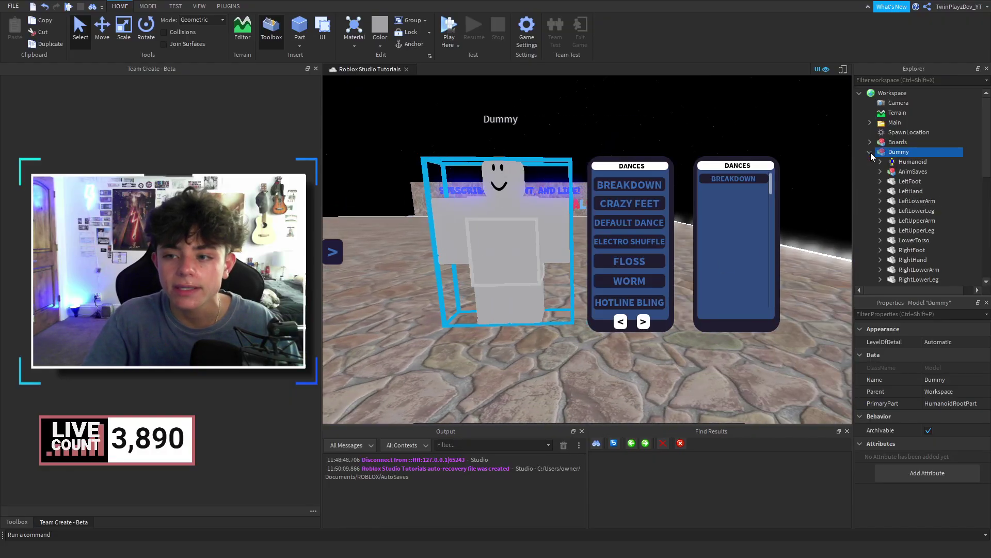
click(881, 172)
scroll(911, 182, down, 5)
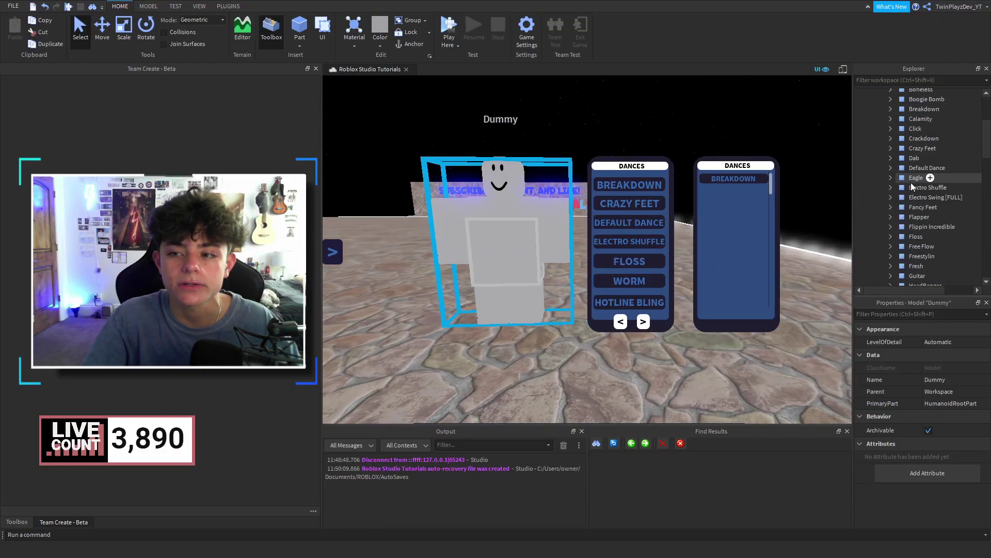
scroll(912, 182, down, 8)
right_drag(749, 135, 749, 135)
scroll(937, 209, up, 3)
scroll(930, 209, down, 4)
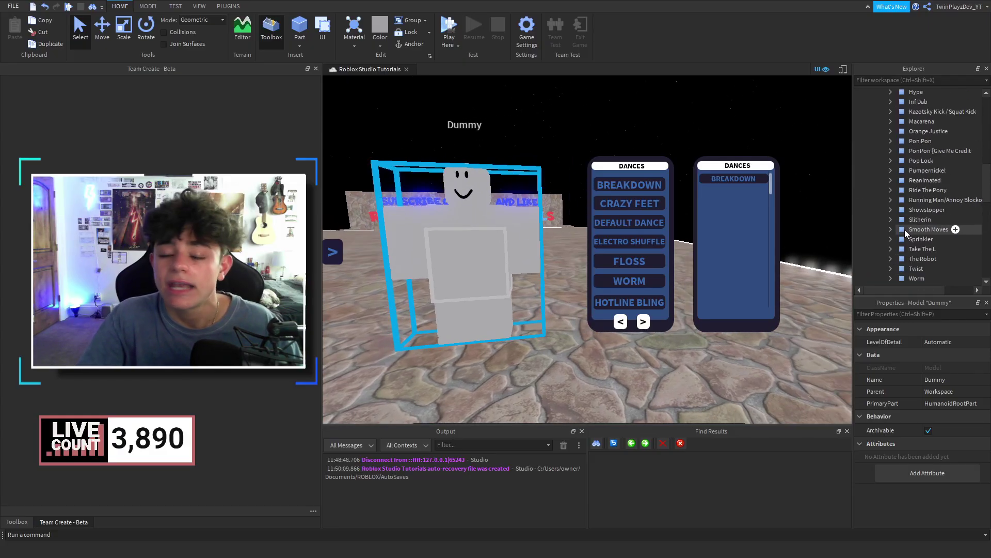
scroll(909, 206, up, 4)
click(905, 165)
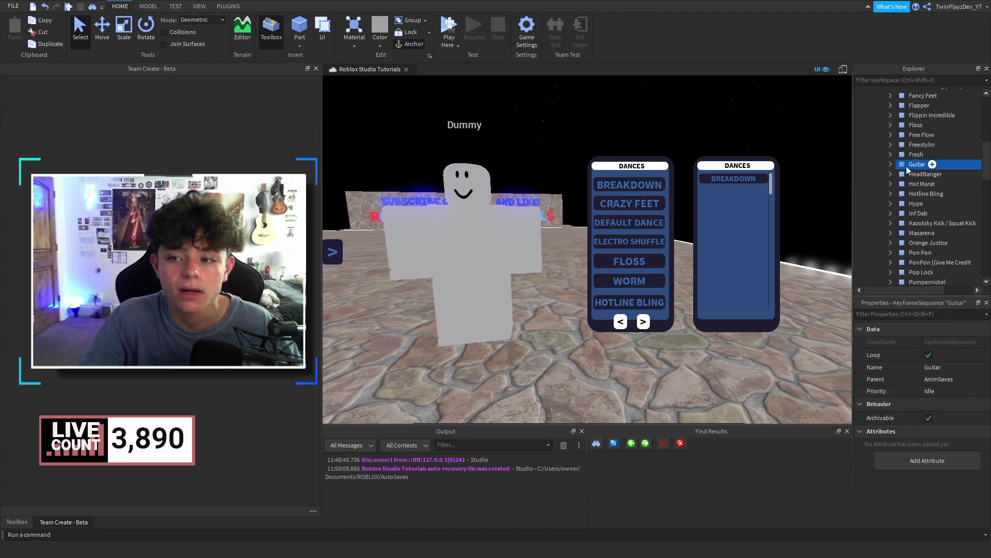
Upload the Guitar animation to Roblox with the description 'test'
right_click(904, 165)
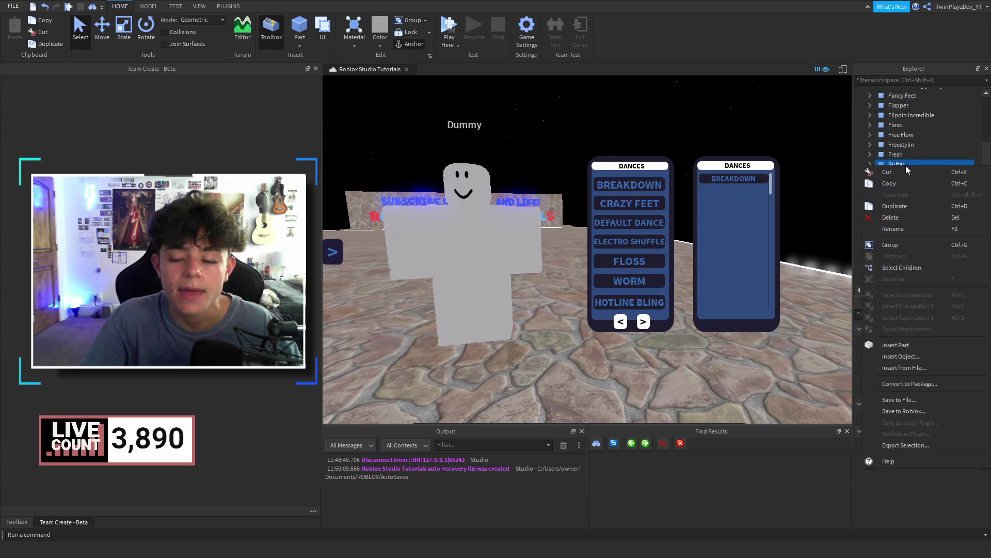
click(897, 411)
click(528, 136)
click(532, 206)
text(test)
click(711, 427)
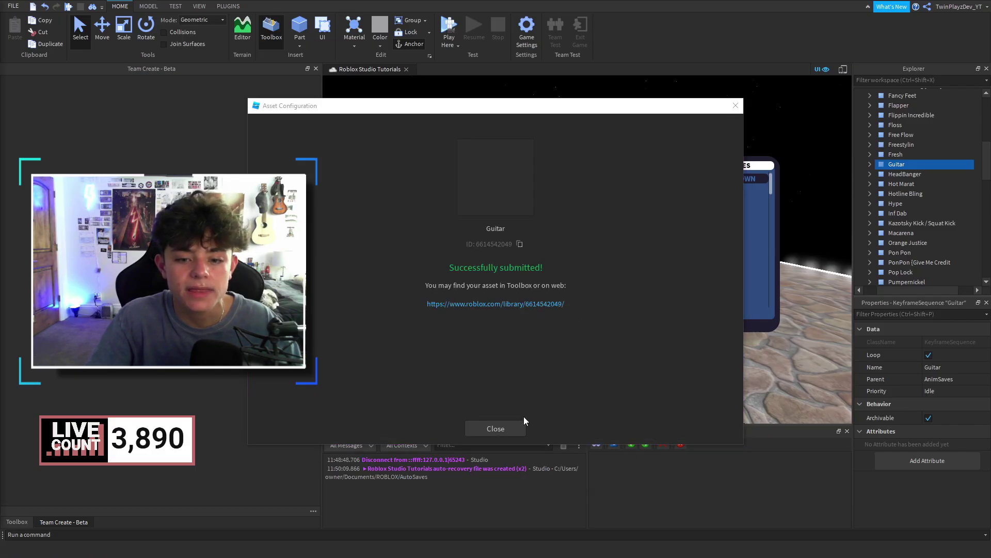
click(498, 429)
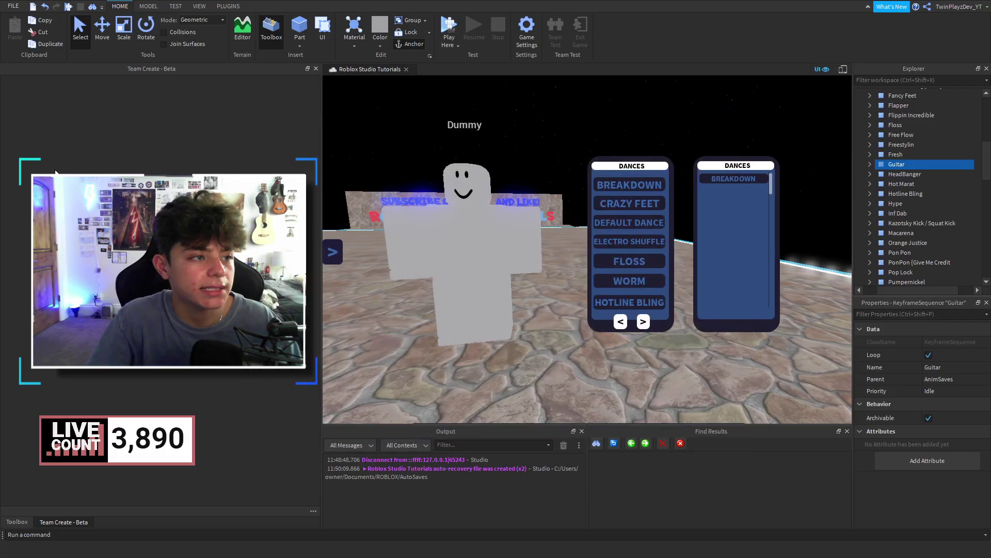
click(680, 123)
drag(0, 23, 350, 31)
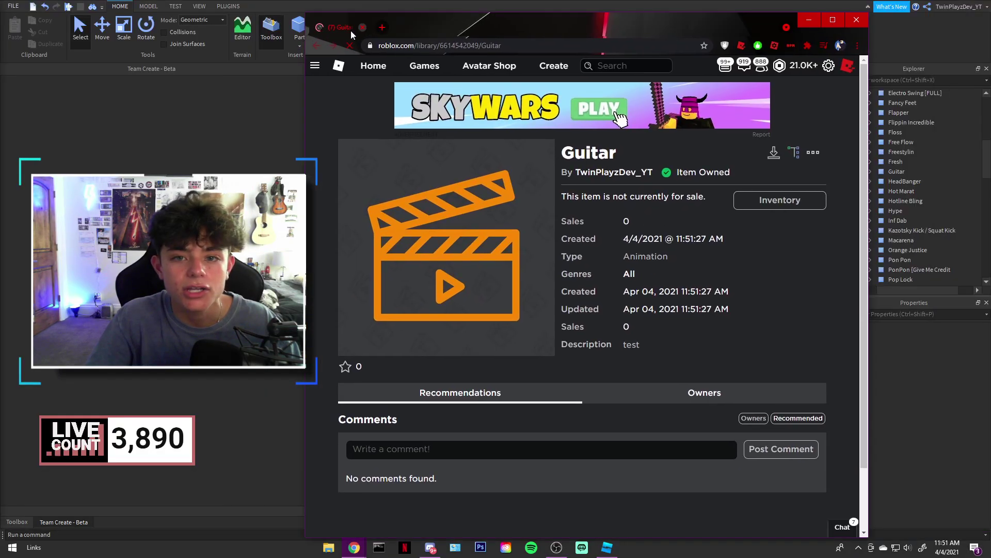
double_click(446, 50)
key(ctrl+c)
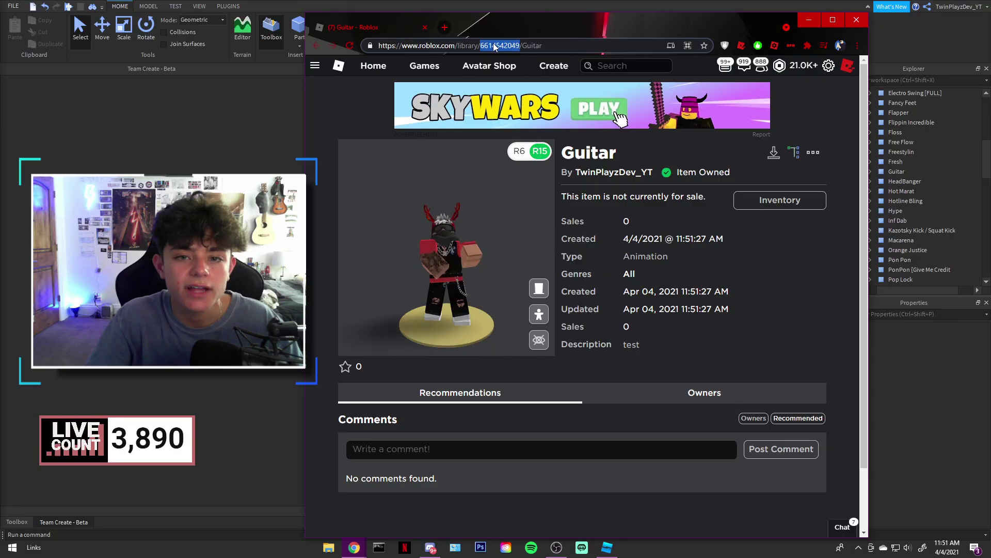
click(869, 23)
Delete the Dummy model from the place
scroll(912, 173, up, 6)
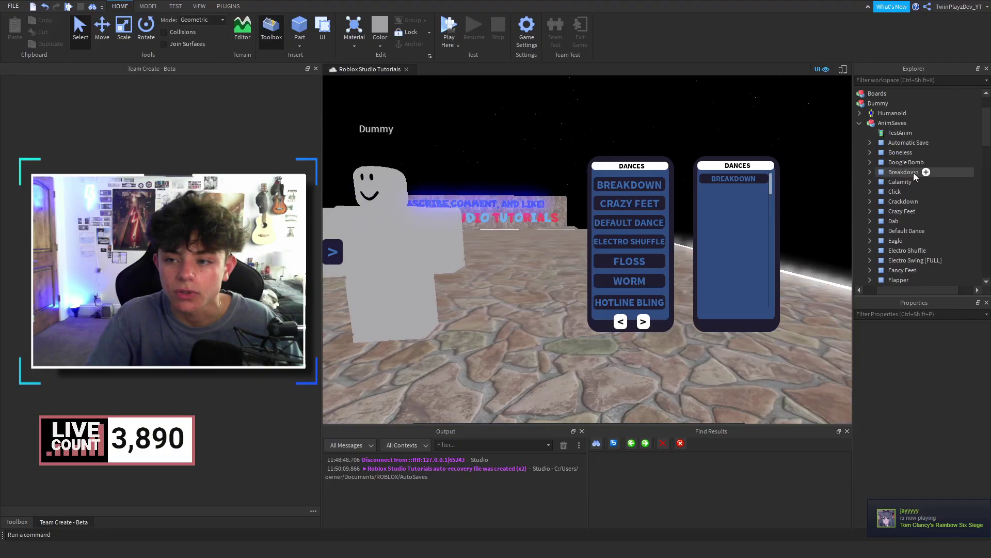
click(498, 251)
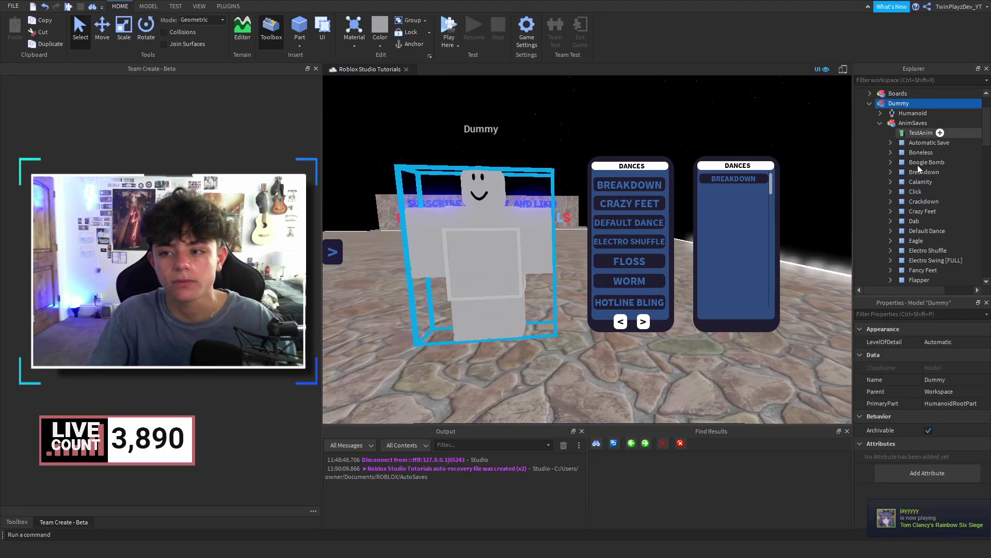
key(Delete)
Duplicate Button1 inside the ScrollingFrame and place the copy just below BREAKDOWN
scroll(890, 222, down, 2)
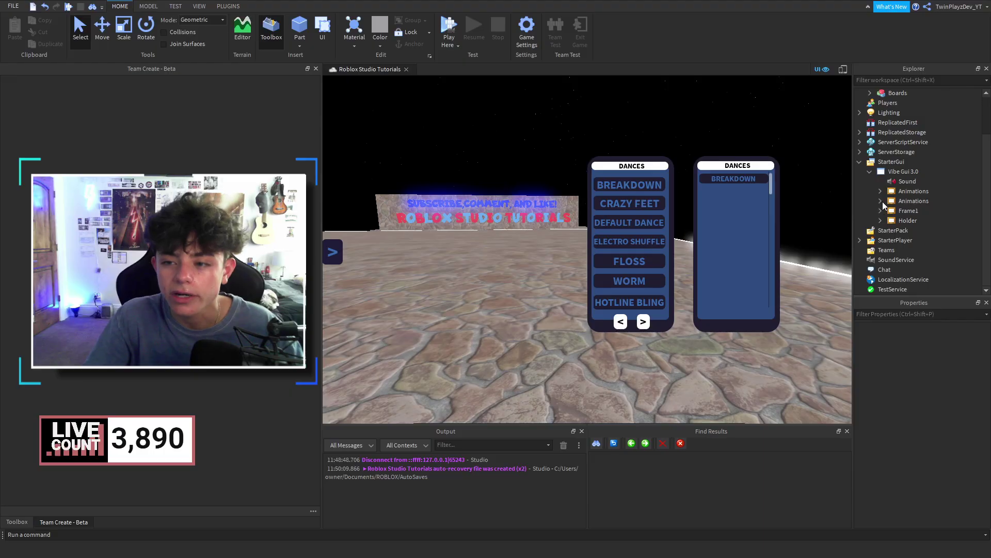
click(880, 201)
click(899, 202)
click(903, 218)
click(891, 221)
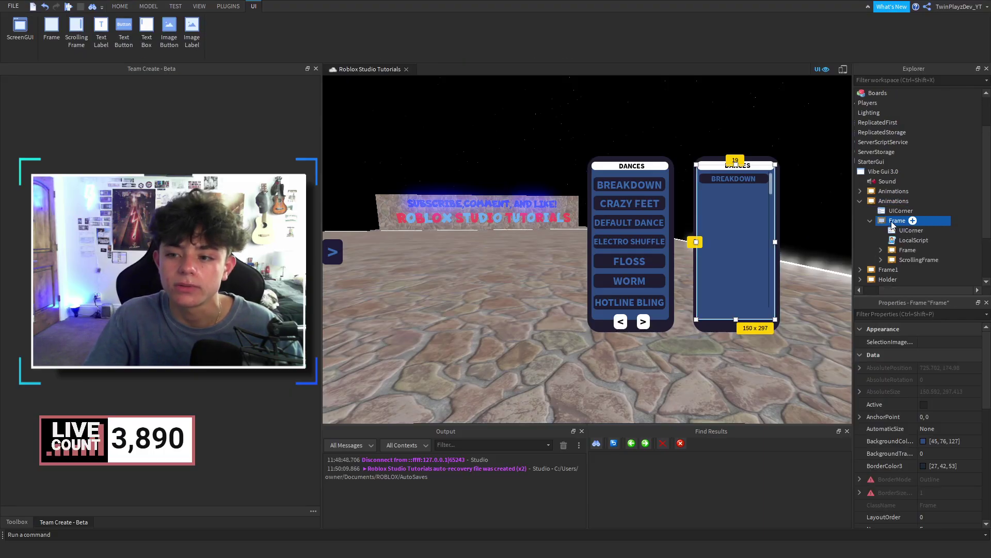
click(899, 256)
click(881, 260)
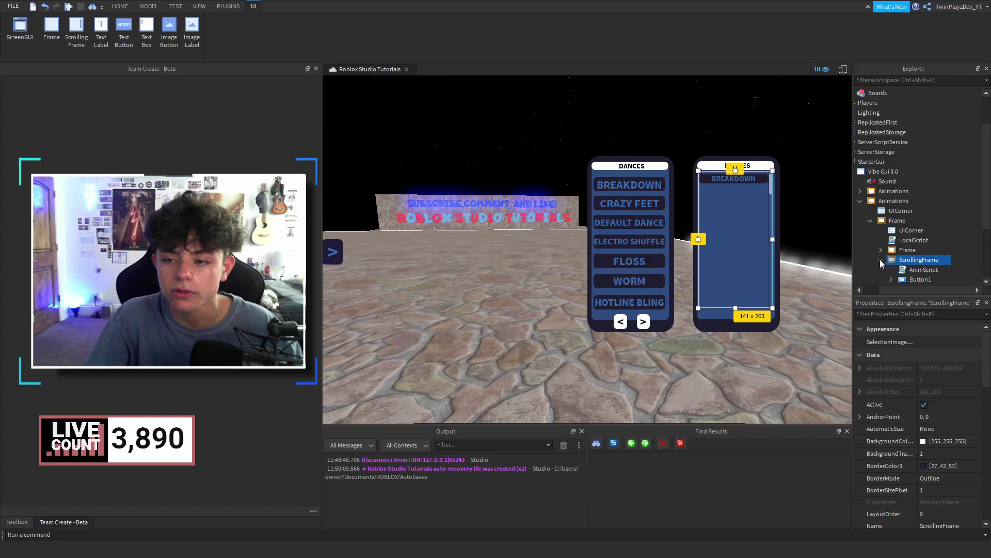
scroll(901, 243, down, 3)
click(912, 224)
right_click(909, 226)
click(913, 265)
drag(759, 179, 760, 191)
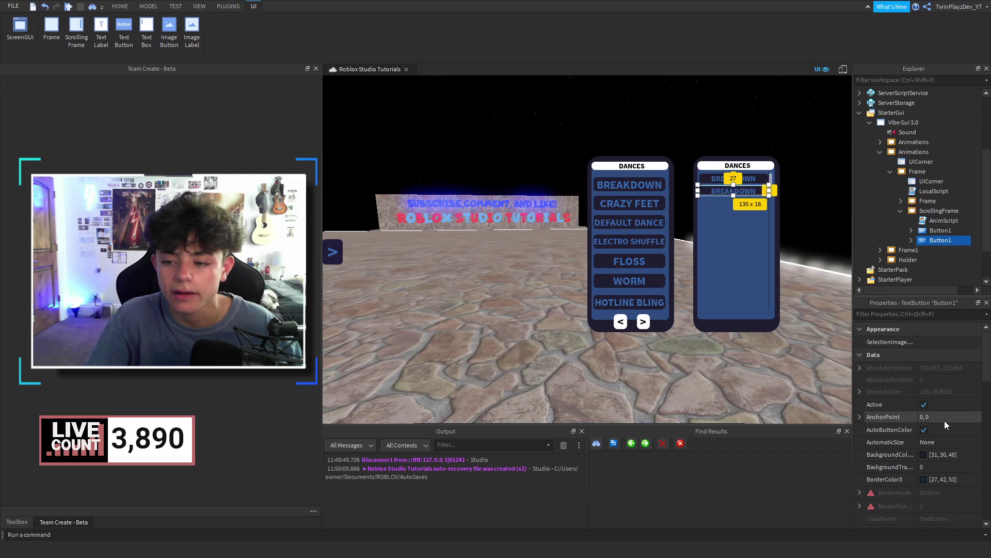
Rename the copy to Button2 and set its label Text to GUITAR
scroll(949, 392, down, 5)
click(945, 333)
text(Button2)
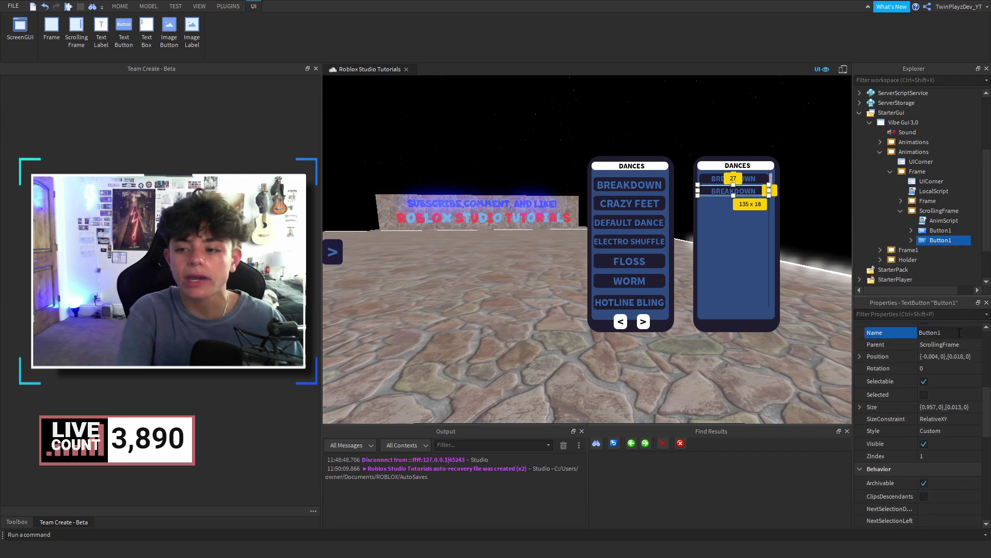
key(Return)
click(911, 240)
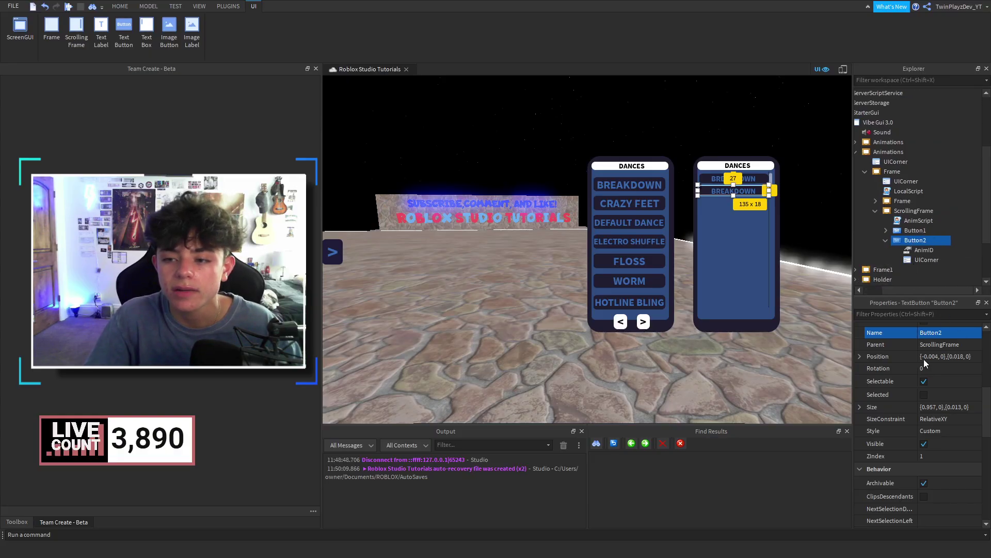
scroll(929, 392, down, 5)
click(950, 432)
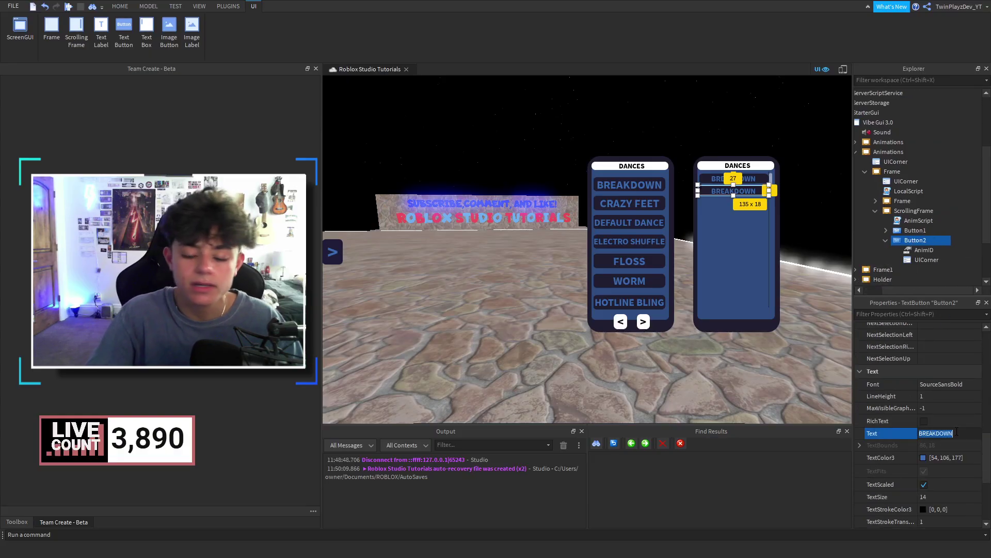
text(GUITAR)
key(Return)
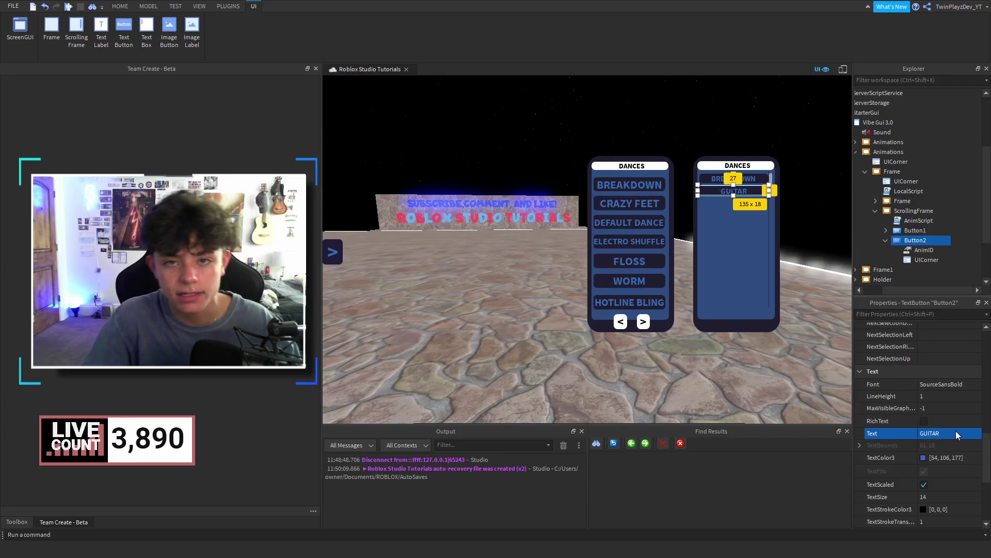
click(956, 381)
key(ctrl+v)
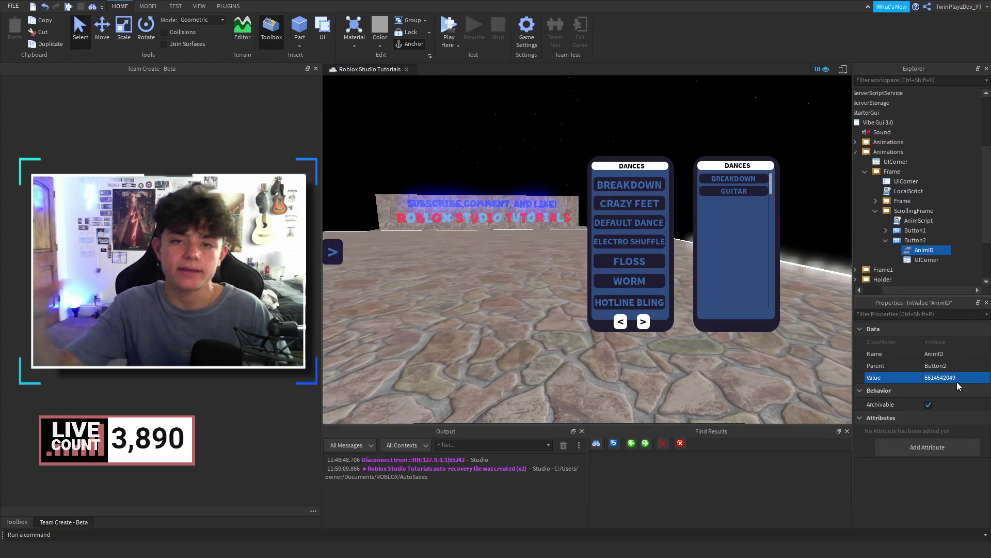
click(960, 268)
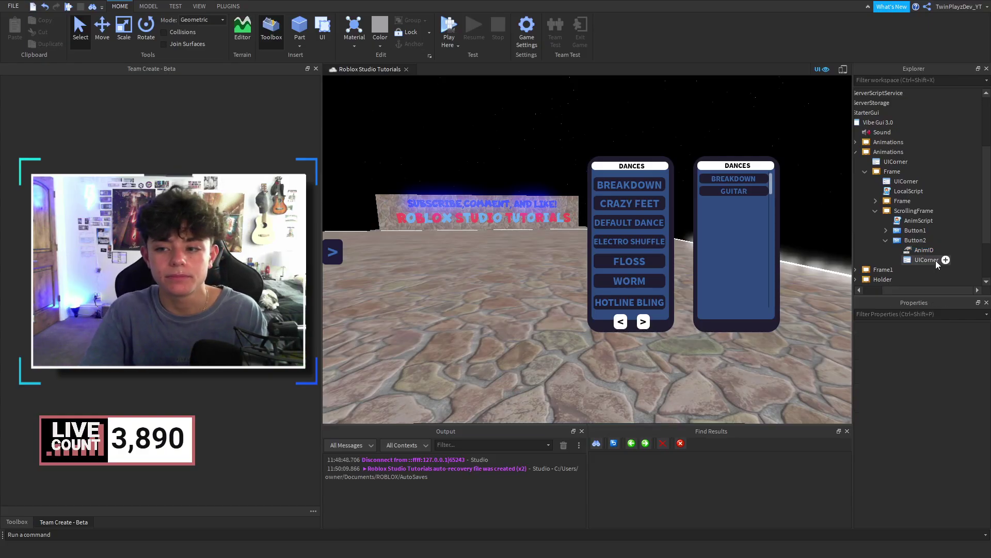
click(924, 260)
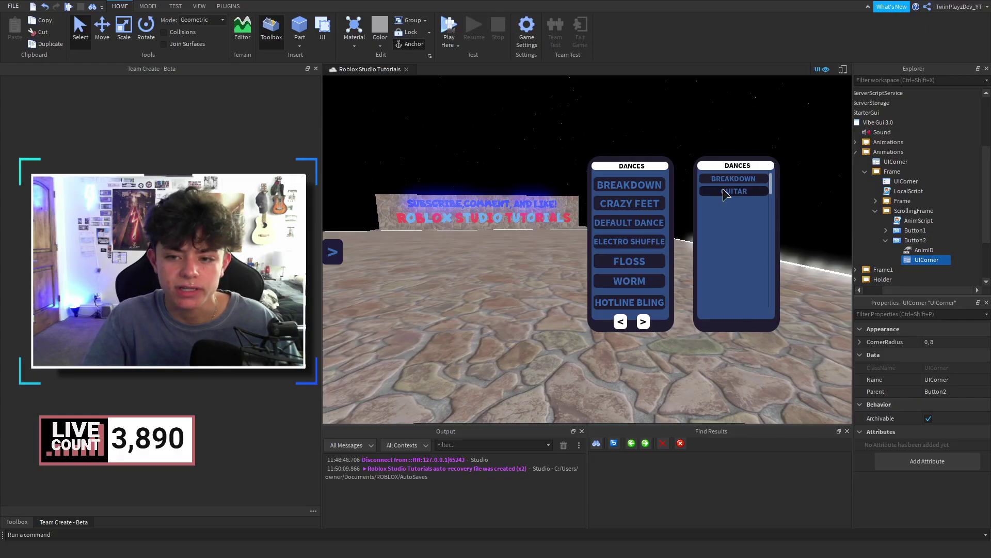
click(912, 241)
click(921, 251)
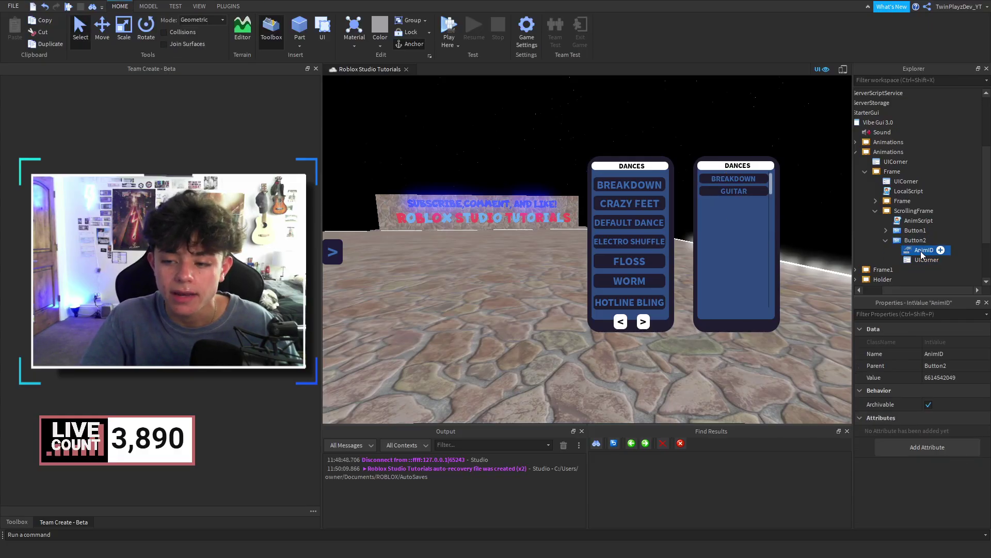
click(956, 258)
click(885, 241)
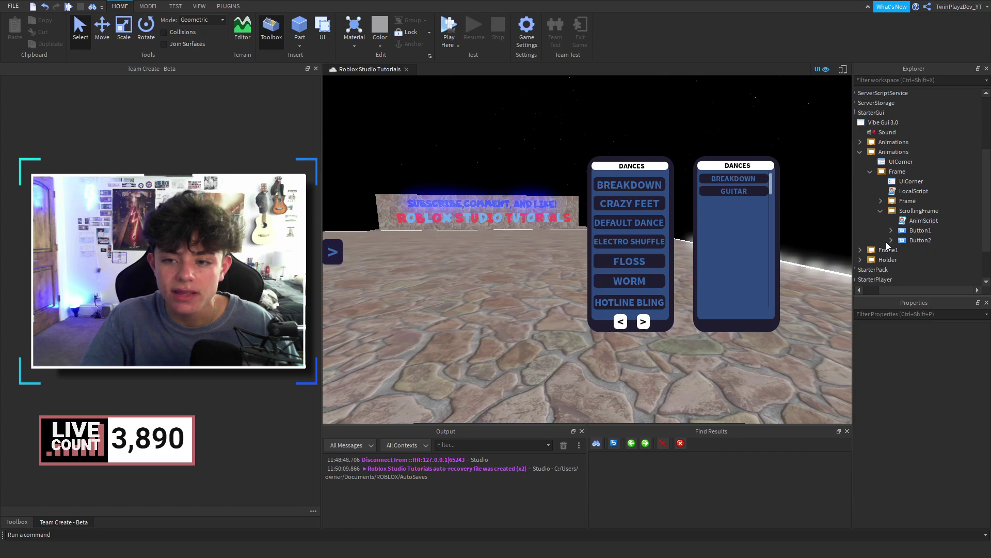
Review AnimScript's button click handlers, down to the Button7 line
double_click(908, 221)
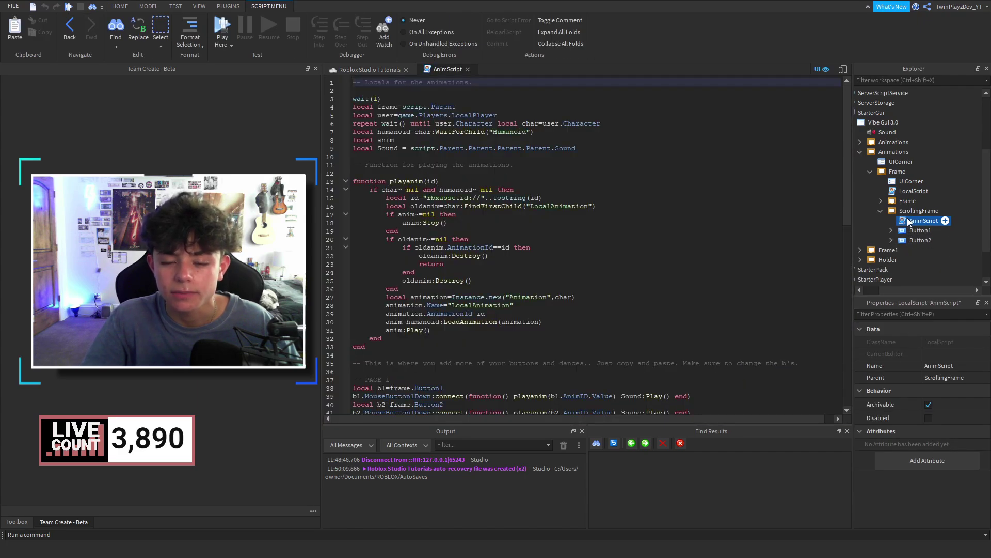
scroll(499, 220, down, 7)
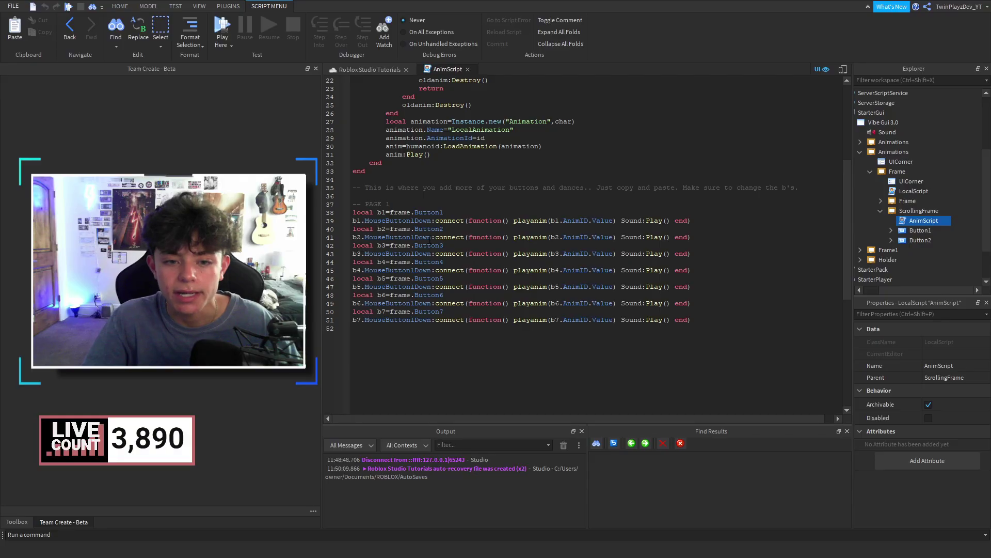
click(431, 238)
click(428, 311)
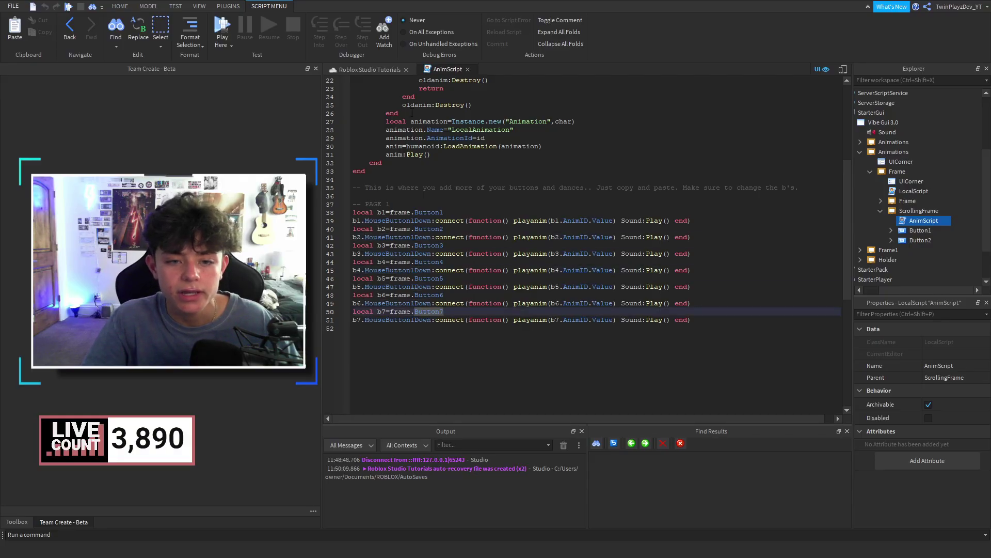
click(380, 72)
Duplicate Button2 and place the copy below the GUITAR button
click(913, 241)
scroll(916, 223, down, 2)
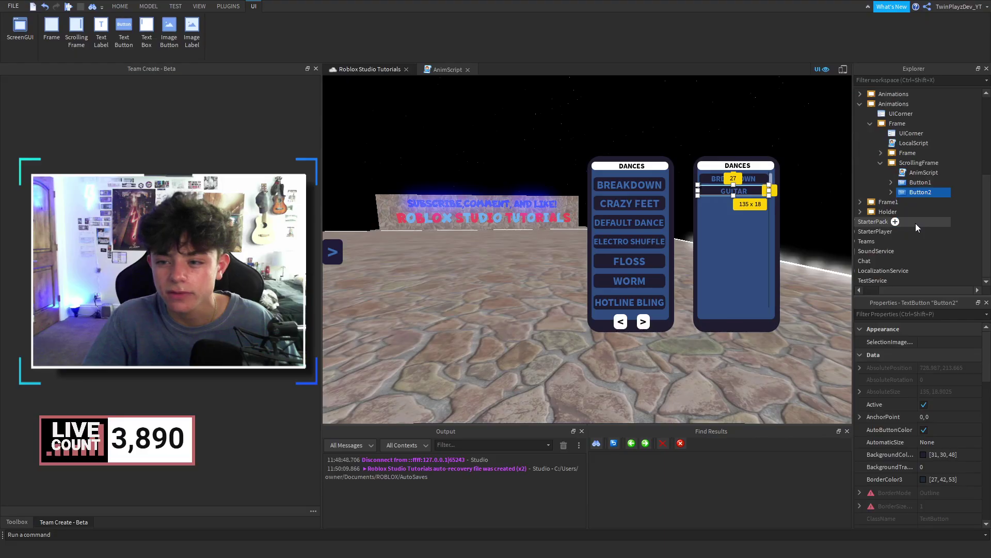
right_click(906, 193)
click(963, 185)
click(909, 193)
right_click(909, 193)
click(917, 237)
key(ctrl+d)
drag(764, 192, 766, 213)
Add another Button2 copy beneath the last GUITAR button and recheck the script
right_click(919, 213)
click(916, 254)
drag(752, 202, 752, 222)
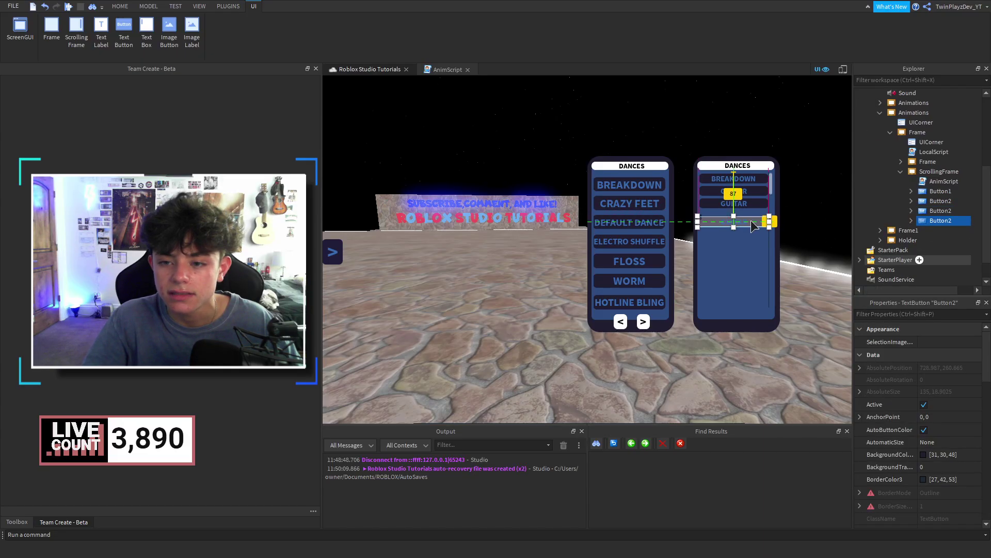
click(445, 72)
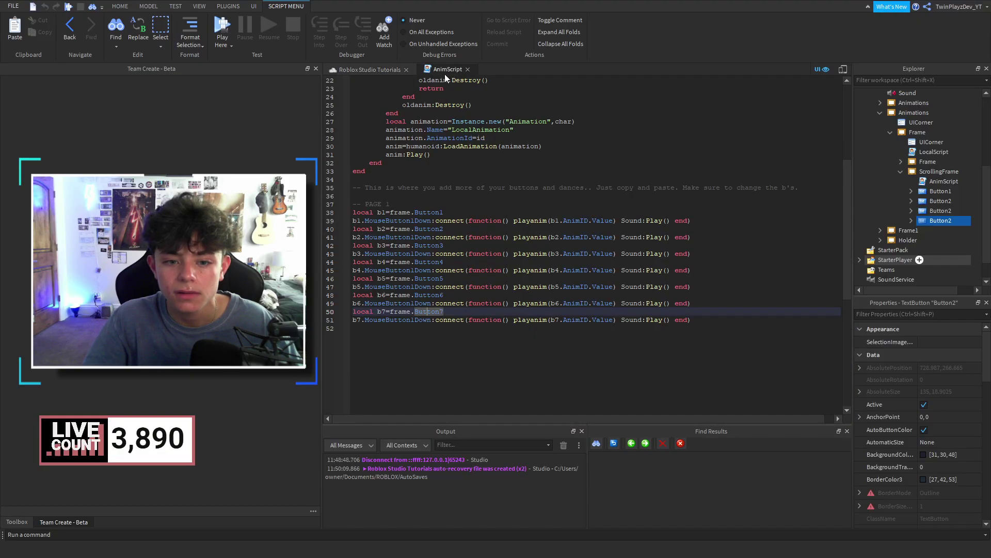
click(363, 69)
Add one more GUITAR copy at the bottom and nudge the previous one into line
right_click(941, 221)
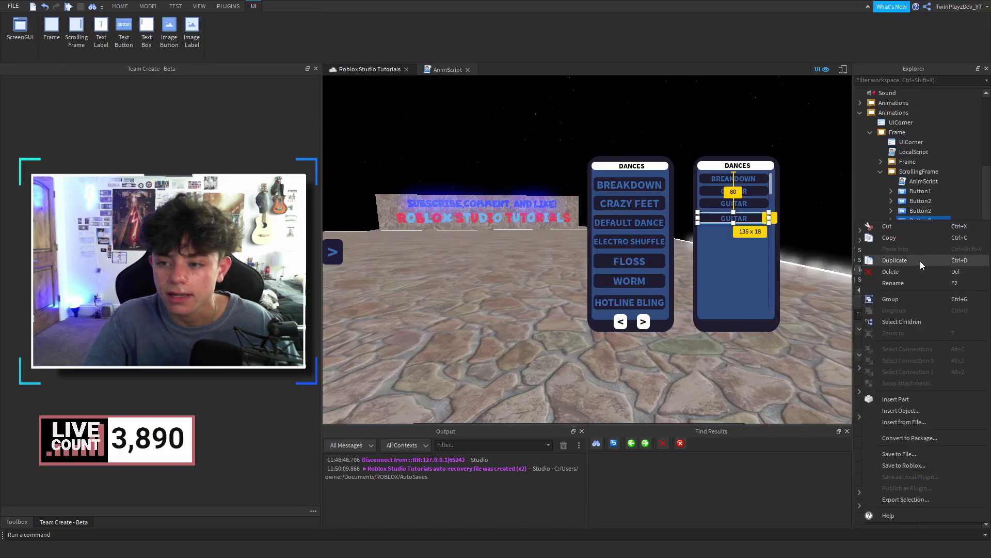
click(920, 261)
drag(754, 219, 754, 236)
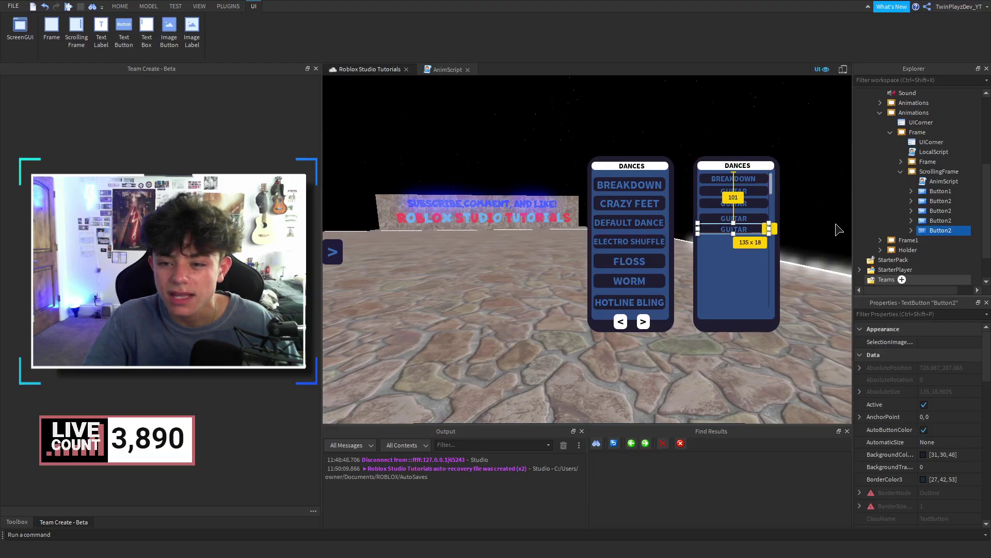
click(940, 221)
drag(754, 218, 758, 214)
click(965, 231)
click(913, 221)
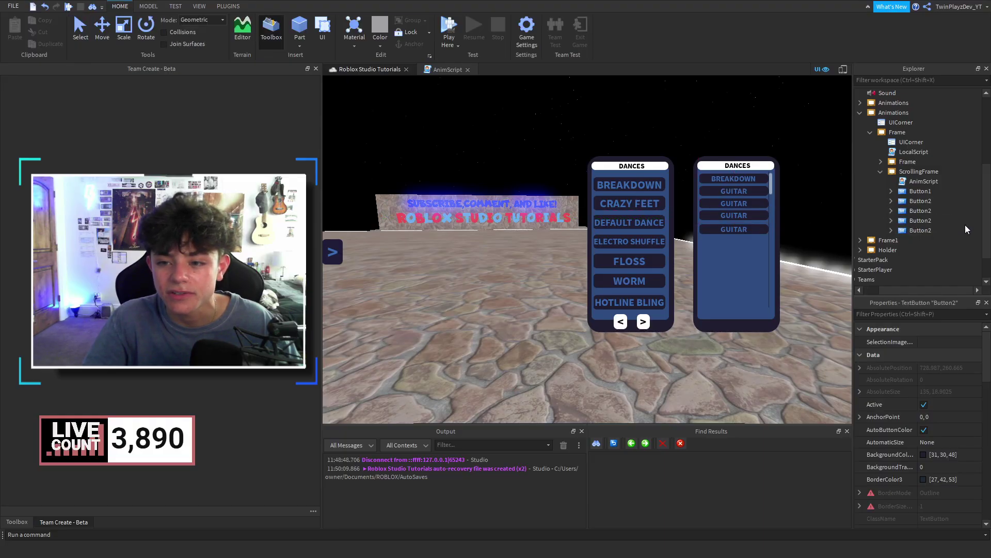
Duplicate the last Button2 copy and place it below the last GUITAR button
click(909, 230)
right_click(907, 230)
click(913, 274)
mouse_move(753, 230)
mouse_down()
mouse_move(755, 248)
mouse_move(750, 232)
mouse_up()
Rename the first two Button2 copies to Button3 and Button4
click(936, 209)
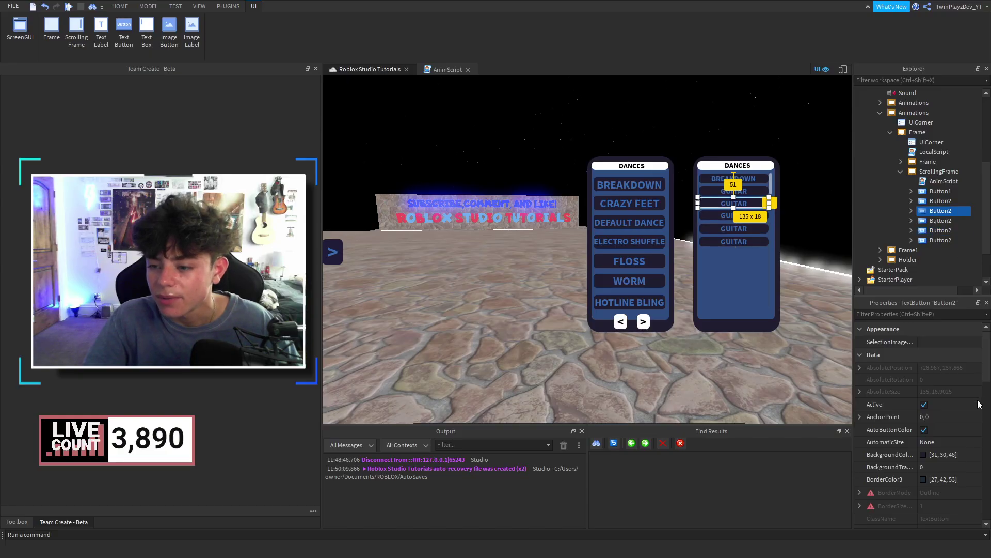
scroll(955, 405, down, 5)
click(963, 406)
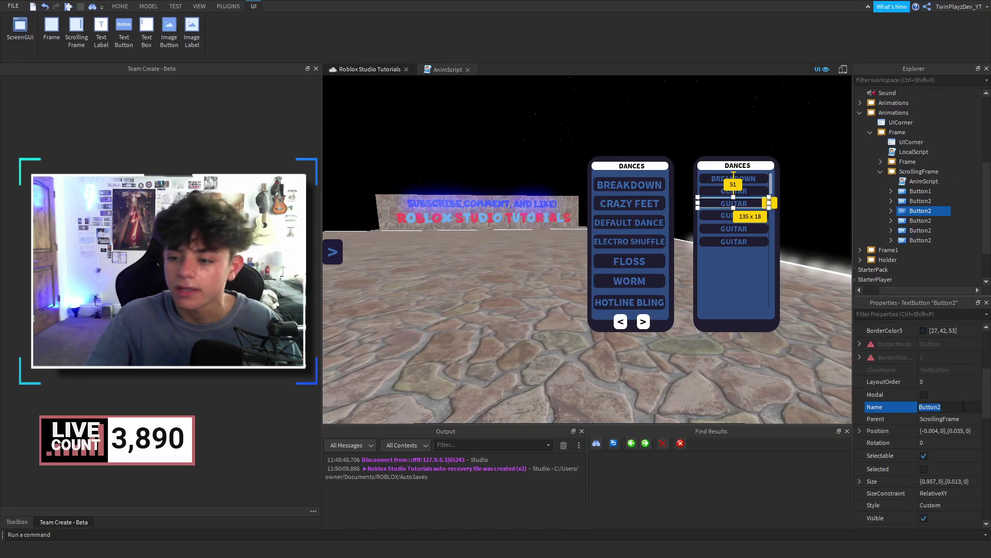
text(Button3)
key(Return)
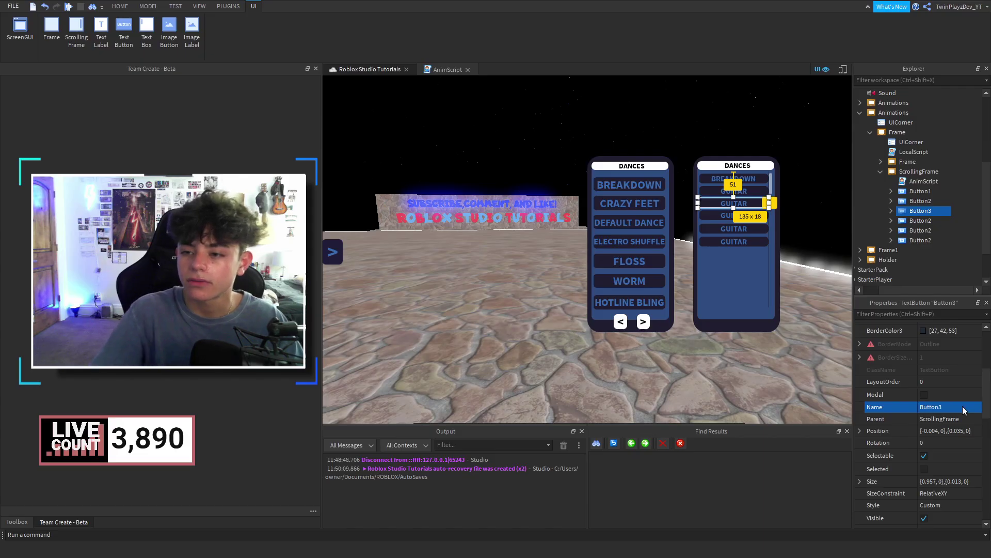
click(924, 221)
click(956, 407)
text(Button4)
key(Return)
Rename the remaining Button2 copies to Button5 and Button6
click(921, 230)
click(960, 407)
text(Button5)
key(Return)
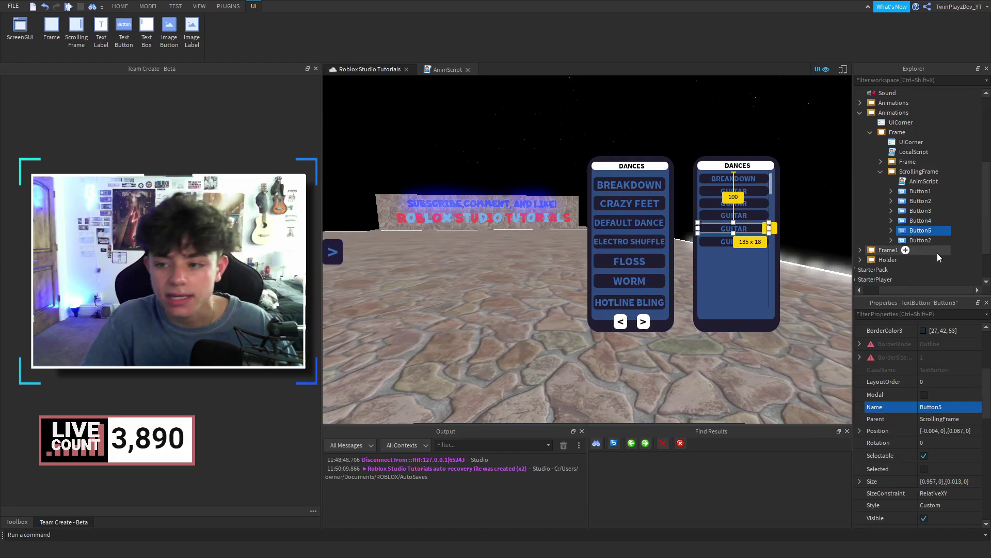
click(912, 240)
click(965, 408)
text(Button6)
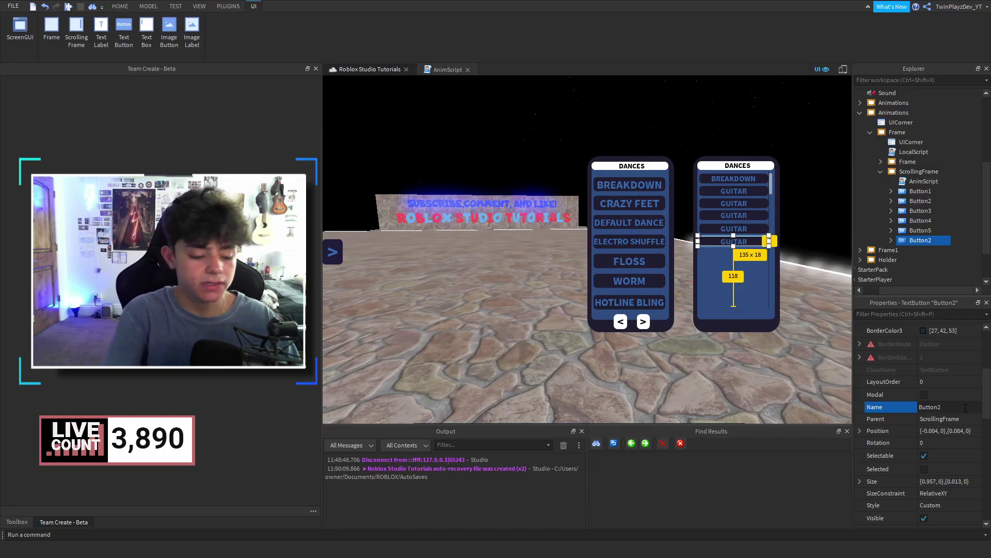
key(Return)
Duplicate Button6 and line the new copy up beneath the other GUITAR buttons
right_click(905, 241)
click(896, 281)
drag(755, 248, 752, 262)
click(808, 251)
right_drag(808, 252, 809, 241)
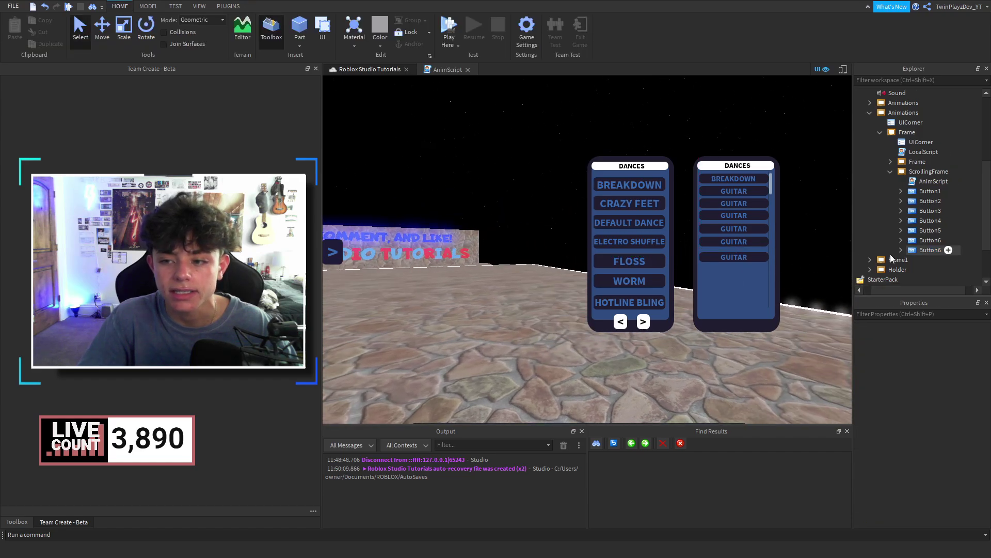
click(932, 250)
drag(737, 261, 738, 258)
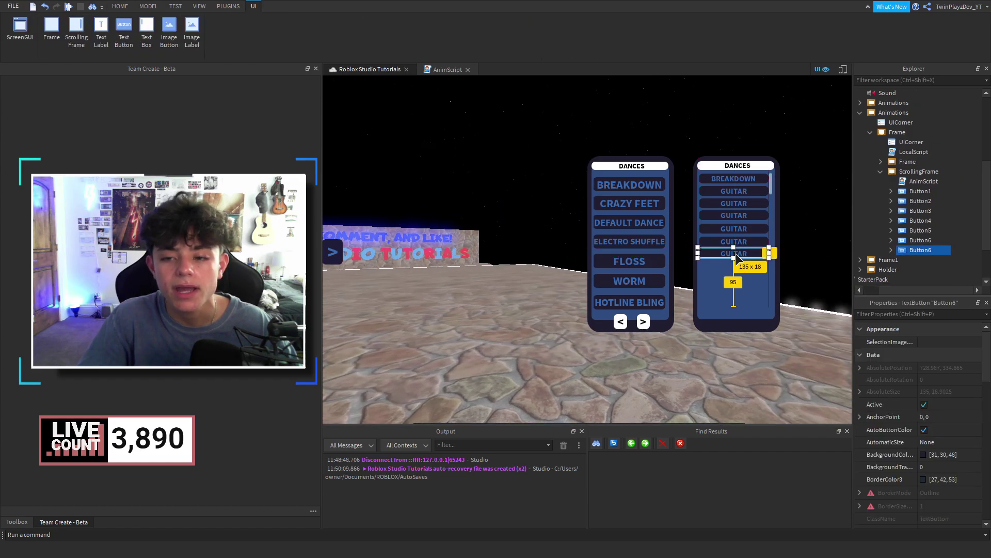
click(981, 256)
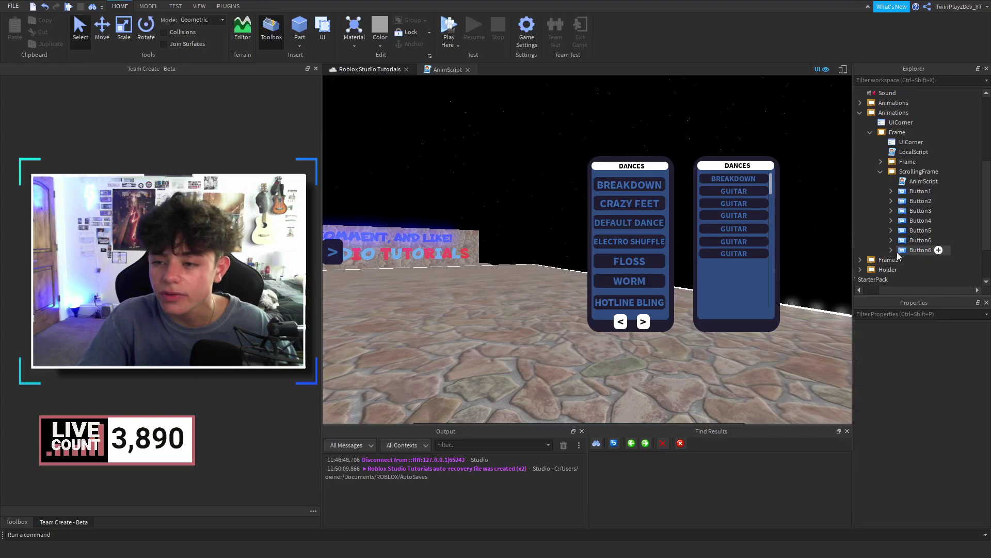
Rename the new copy to Button7
click(900, 252)
scroll(943, 413, down, 5)
click(956, 370)
text(Button7)
key(Return)
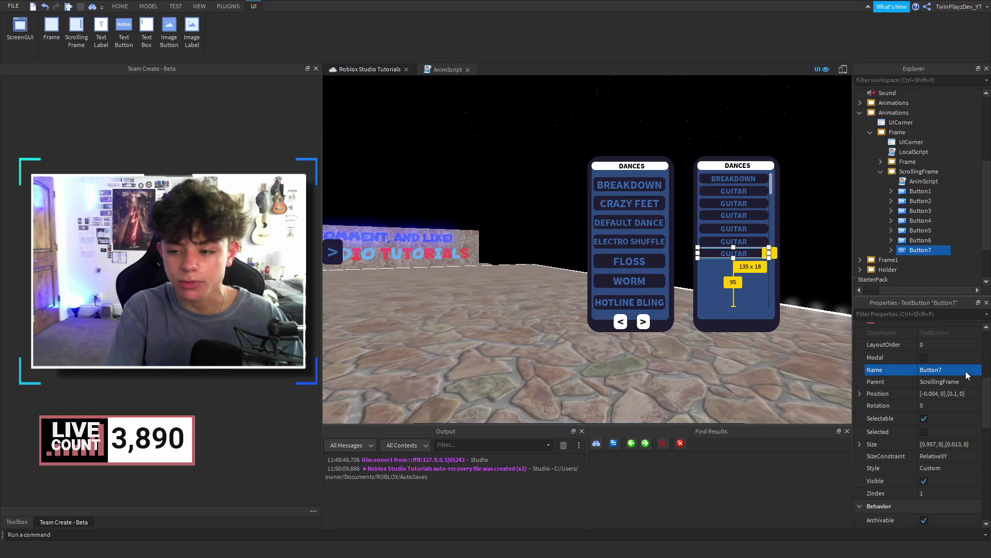
ctrl+click(957, 251)
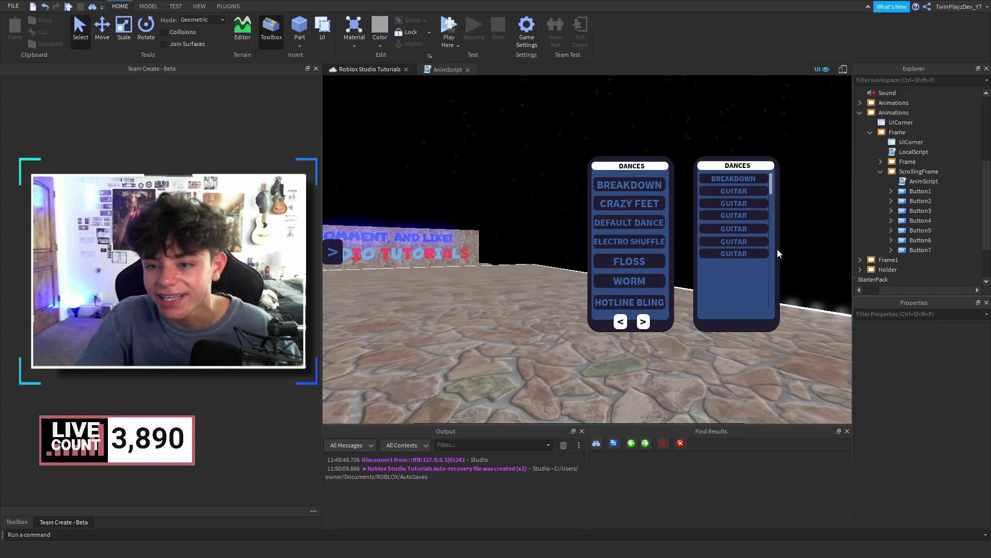
Open the saved models inventory and close it again
right_drag(796, 226, 796, 226)
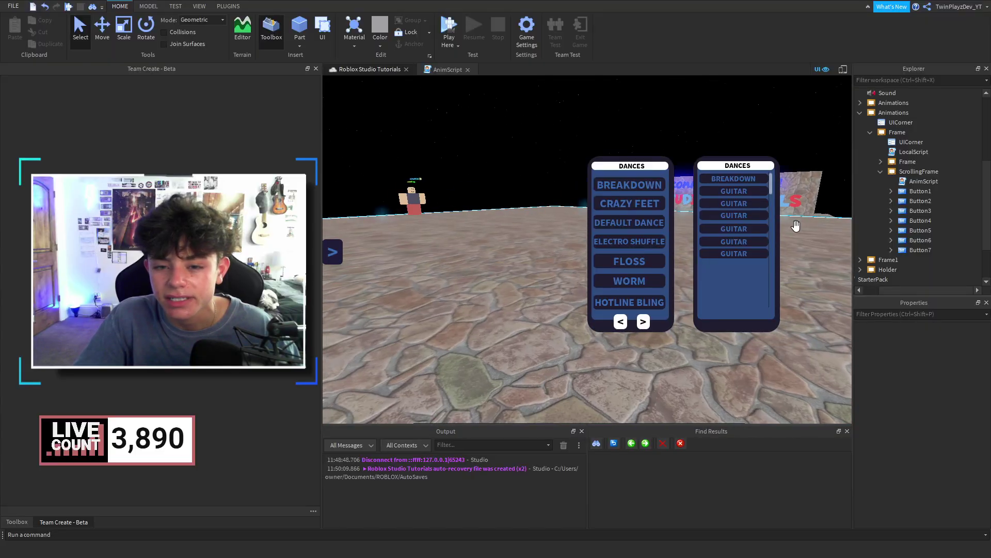
click(17, 521)
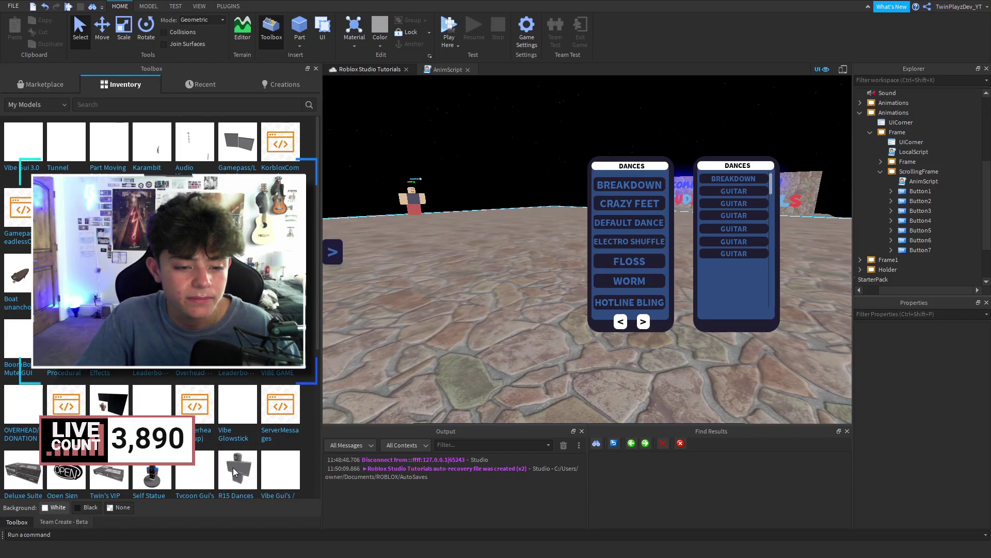
click(81, 522)
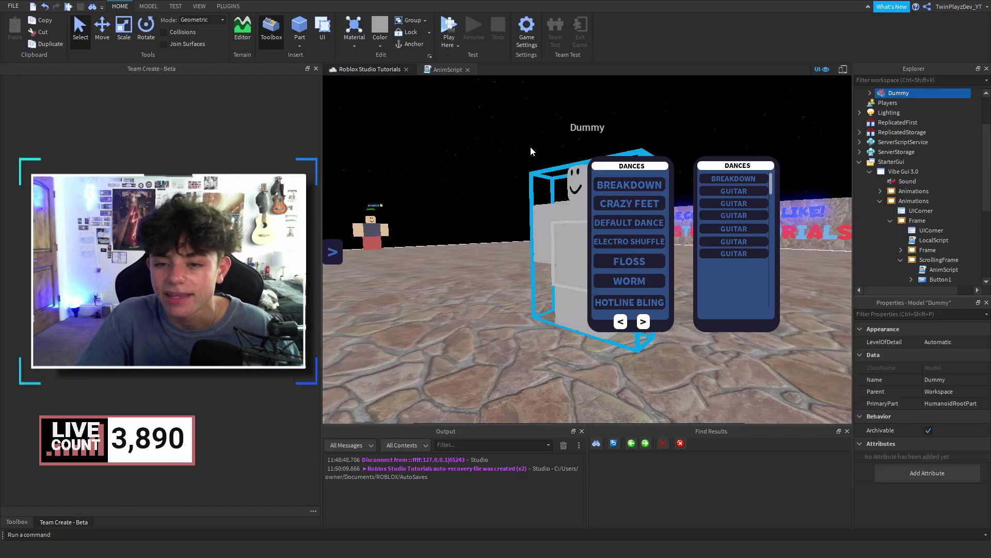
Expand Dummy's AnimSaves and choose to upload a saved animation to Roblox
right_drag(531, 147, 578, 147)
click(870, 93)
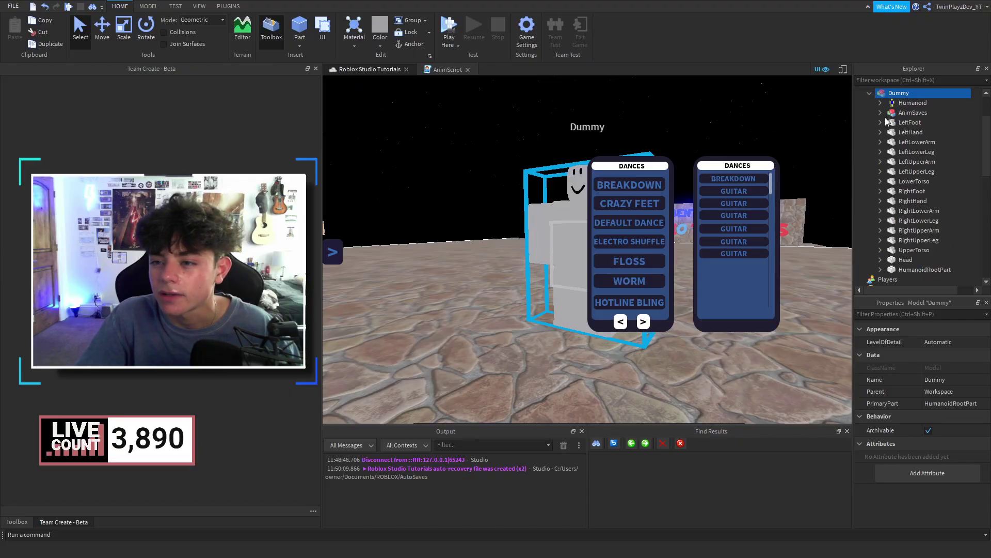
click(881, 113)
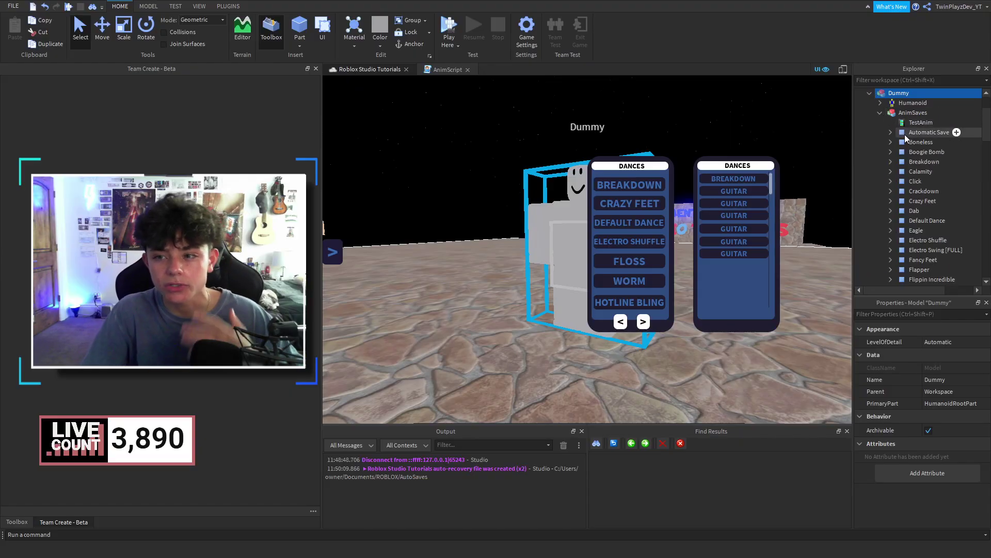
click(905, 134)
right_click(907, 136)
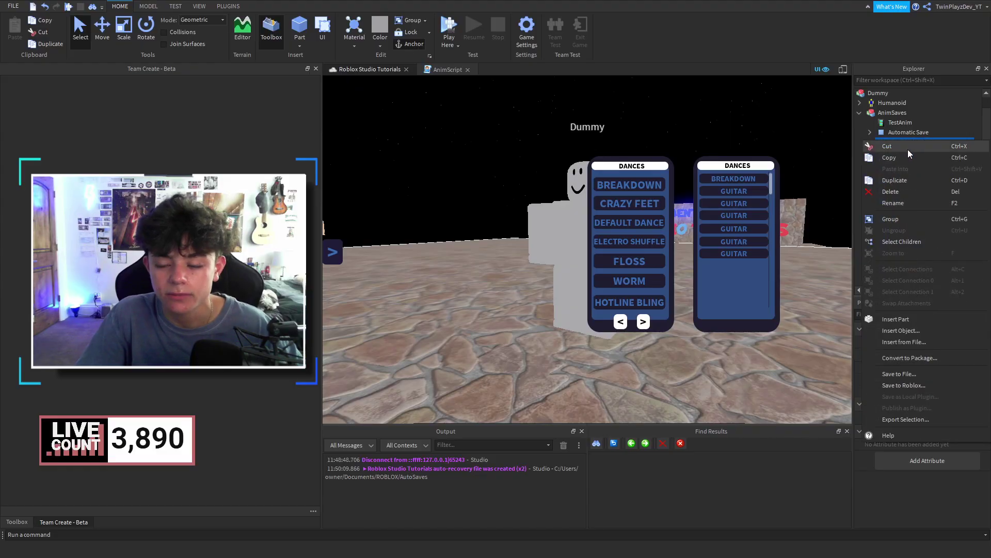
click(915, 382)
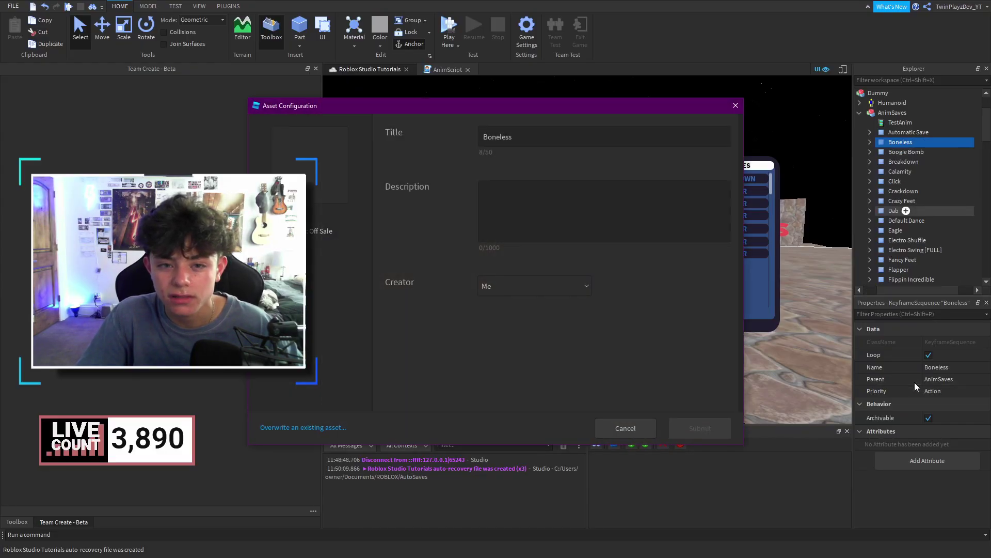
Keep Me as the creator, then cancel and discard the Boneless upload
click(520, 286)
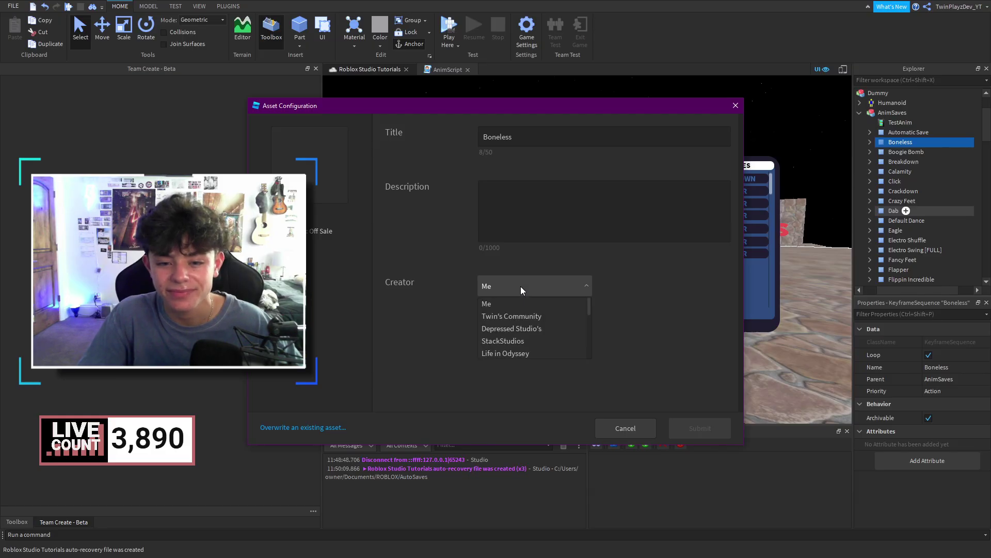
click(521, 286)
drag(511, 101, 606, 87)
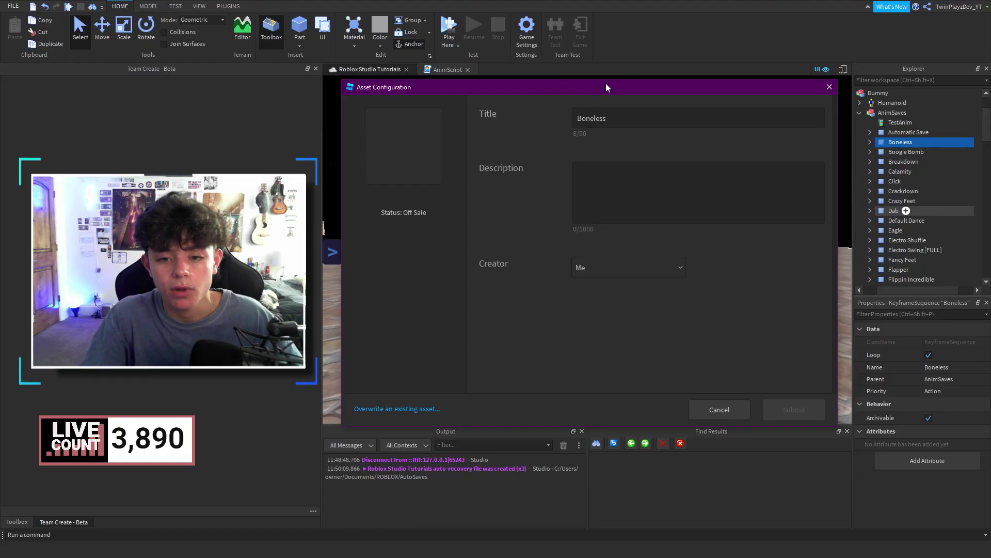
click(639, 274)
scroll(641, 286, down, 2)
scroll(641, 297, up, 2)
scroll(640, 297, down, 2)
scroll(641, 305, up, 3)
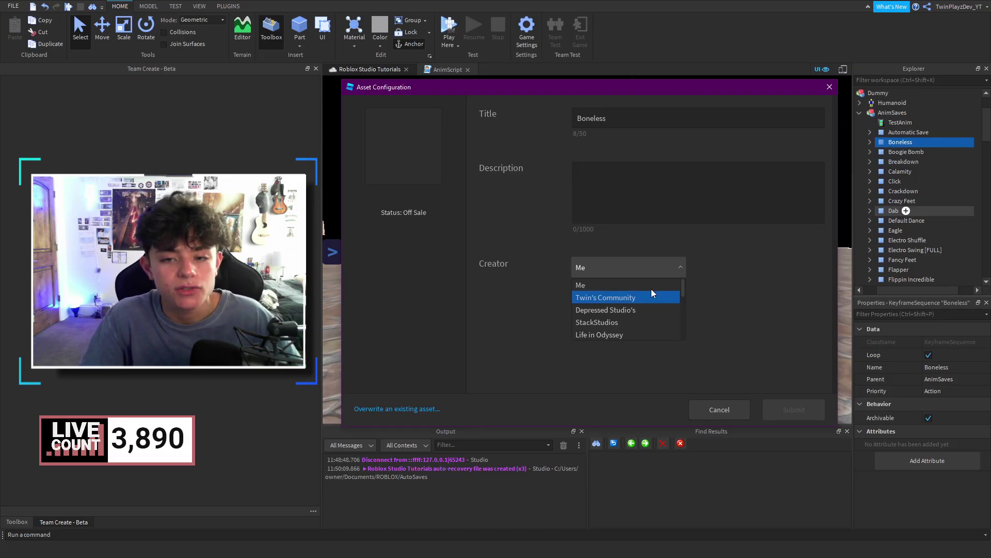
click(738, 275)
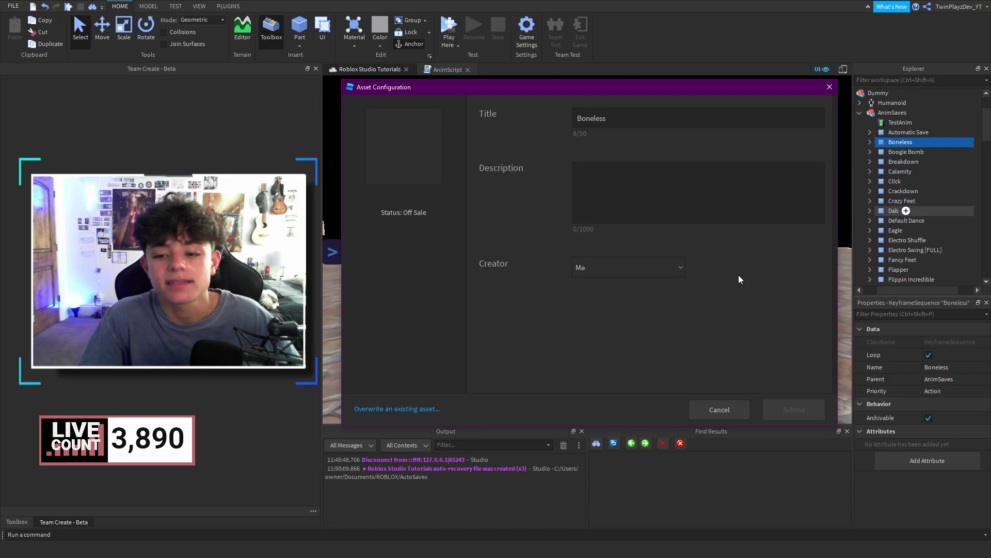
click(722, 407)
click(534, 289)
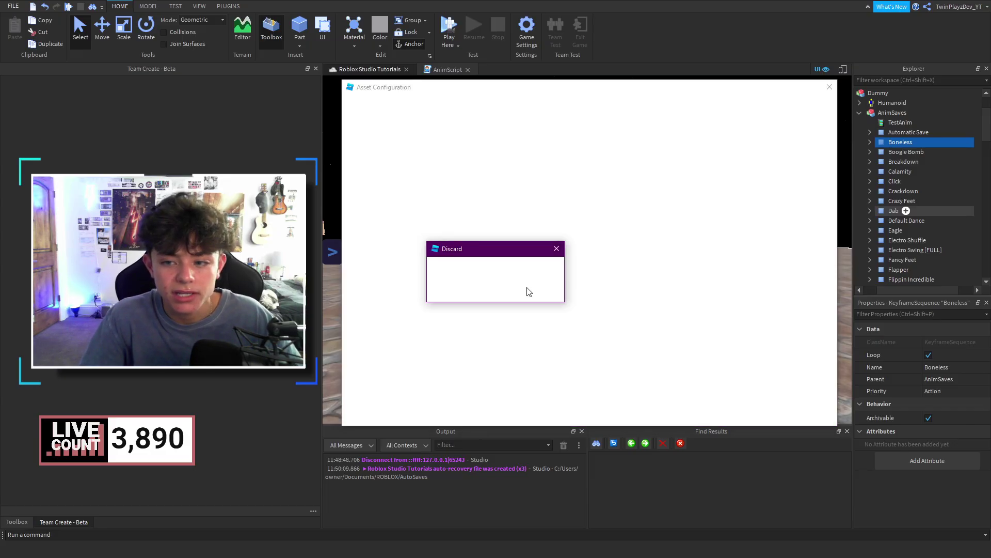
Delete the Dummy rig from the scene
click(870, 97)
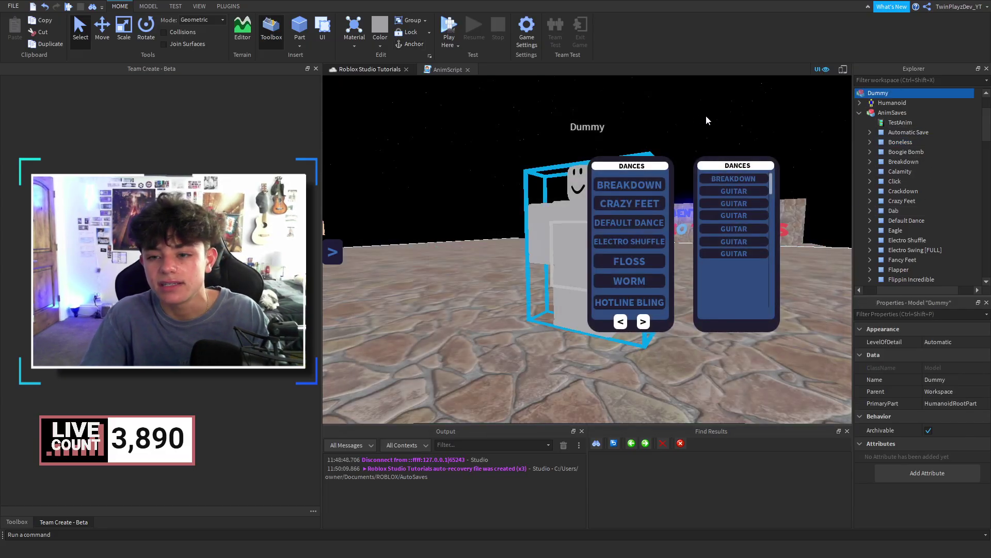
key(Delete)
right_drag(690, 114, 692, 114)
scroll(940, 155, down, 2)
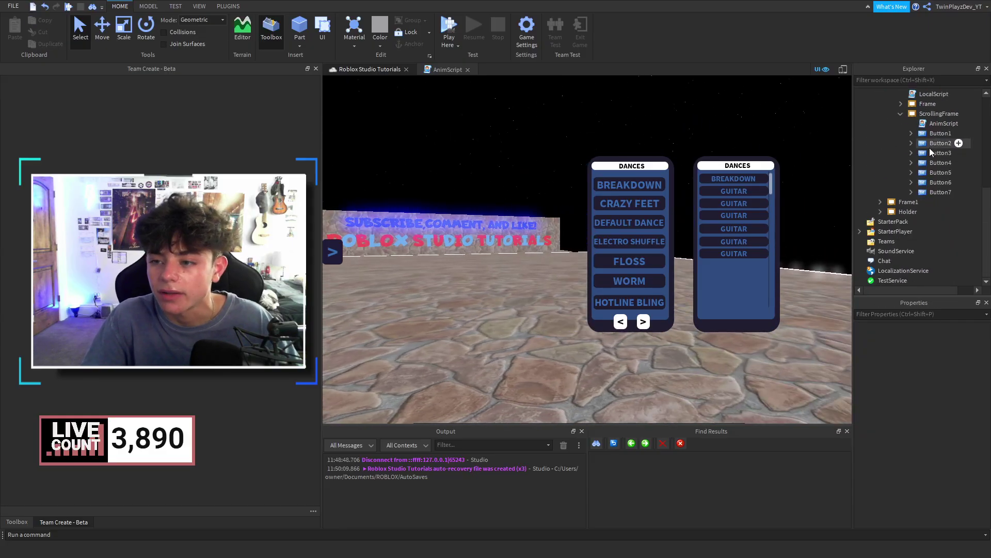